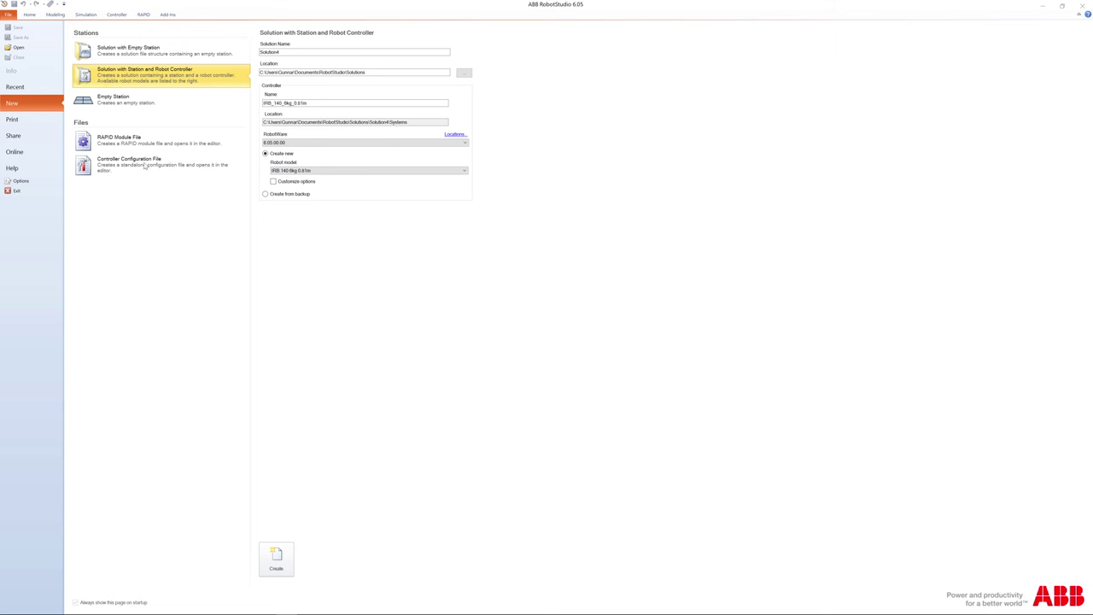
Create solution Solution4 with a station and controller for the IRB 140 6kg 0.81m, loading the IRB140_6_81_C_G_03 robot library.
left_click(275, 556)
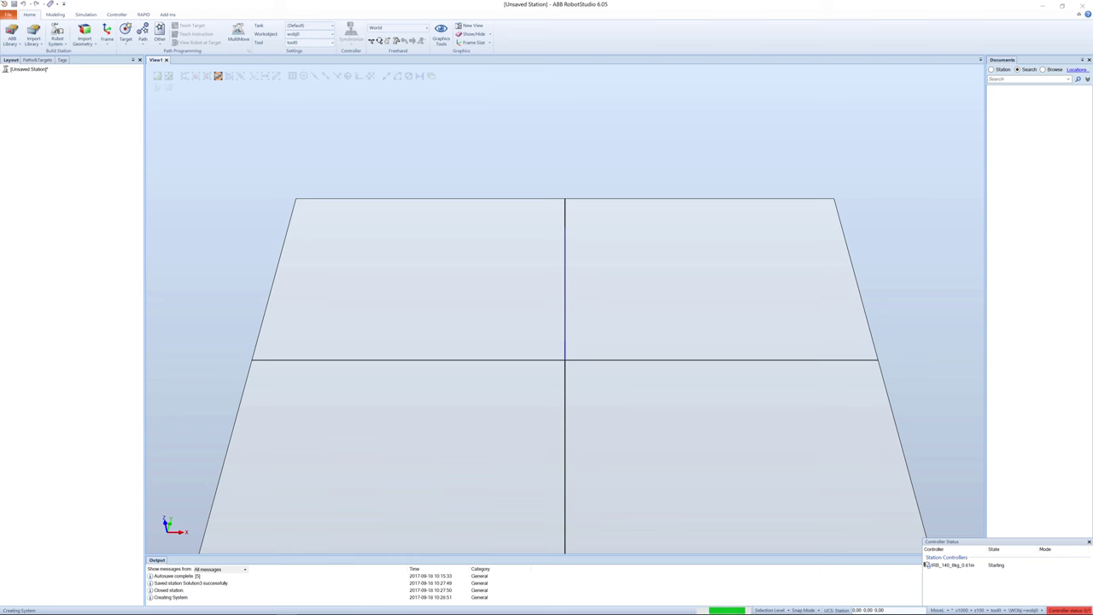
mouse_move(738, 604)
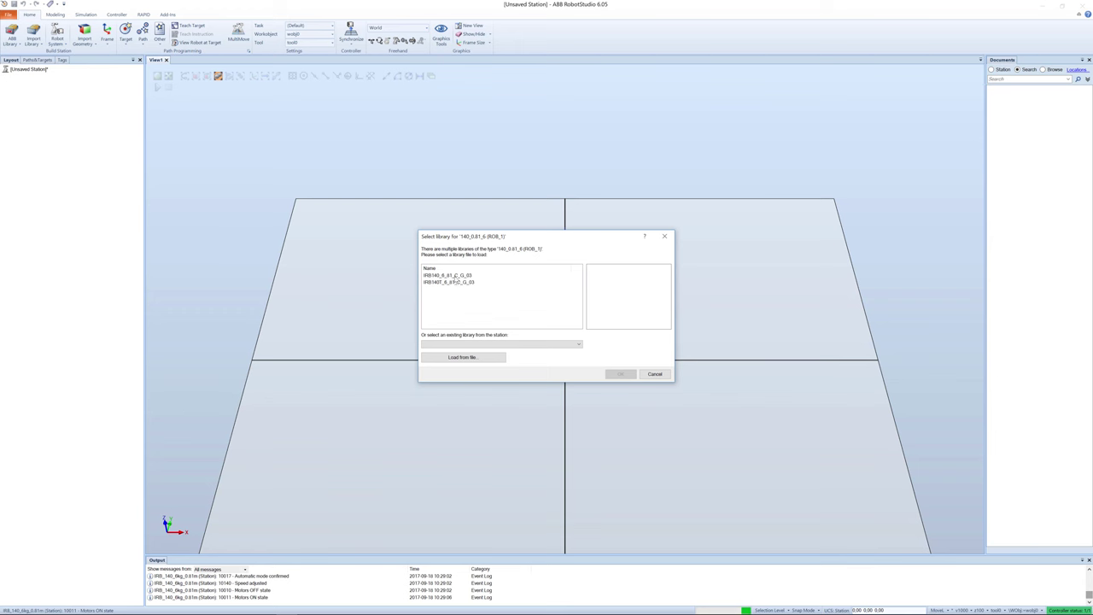
left_click(453, 275)
left_click(620, 374)
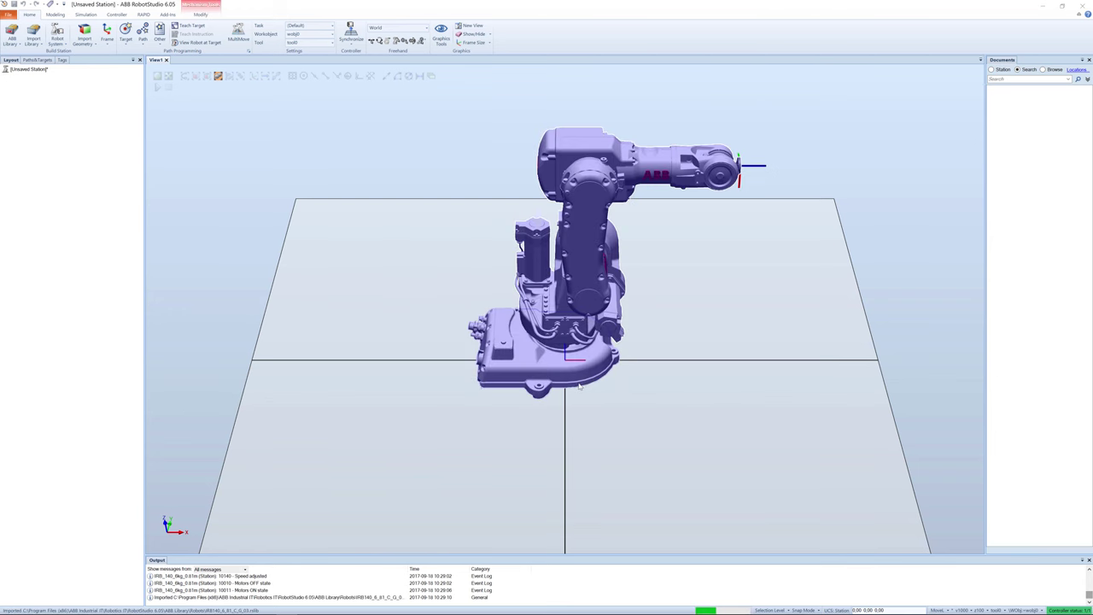
left_click_drag(737, 384, 760, 360, "ctrl+shift")
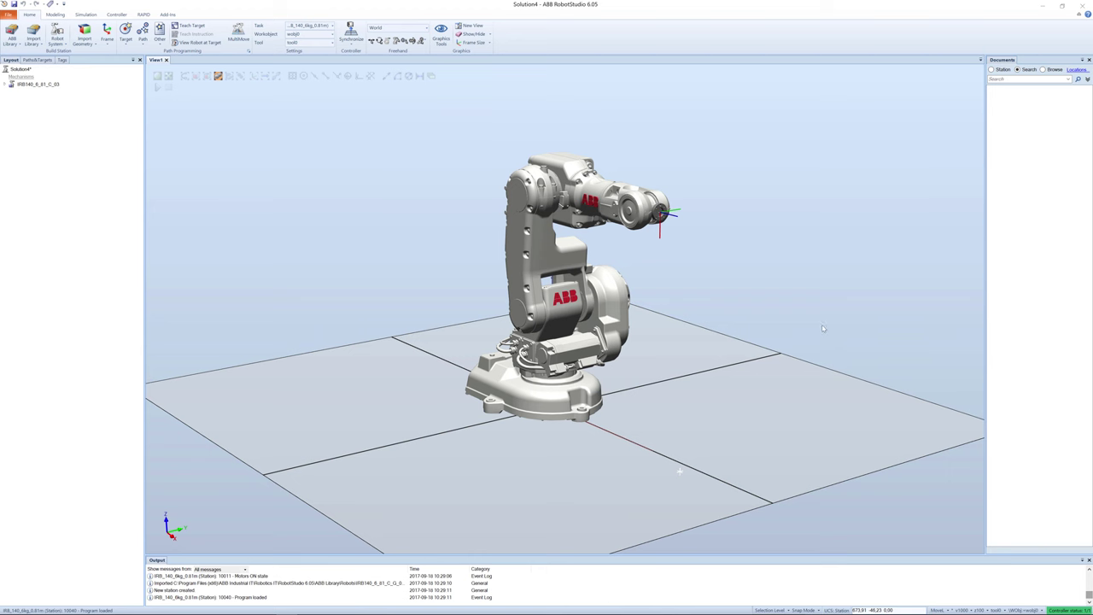
Import the Robot Table from the Lab1 Pen group of the LAB Library into the station.
left_click(39, 47)
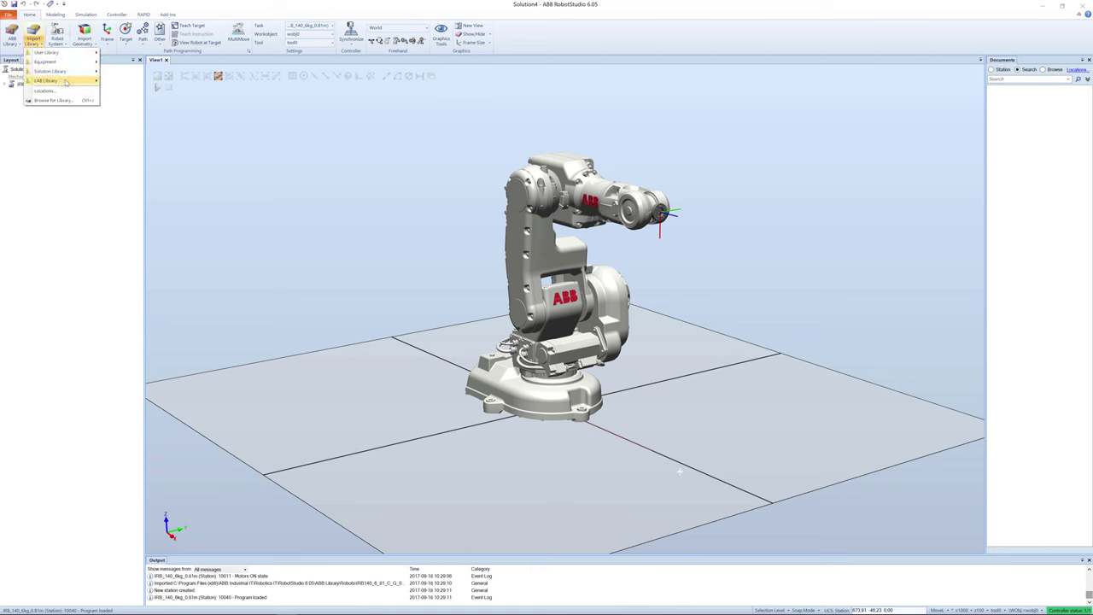
mouse_move(71, 81)
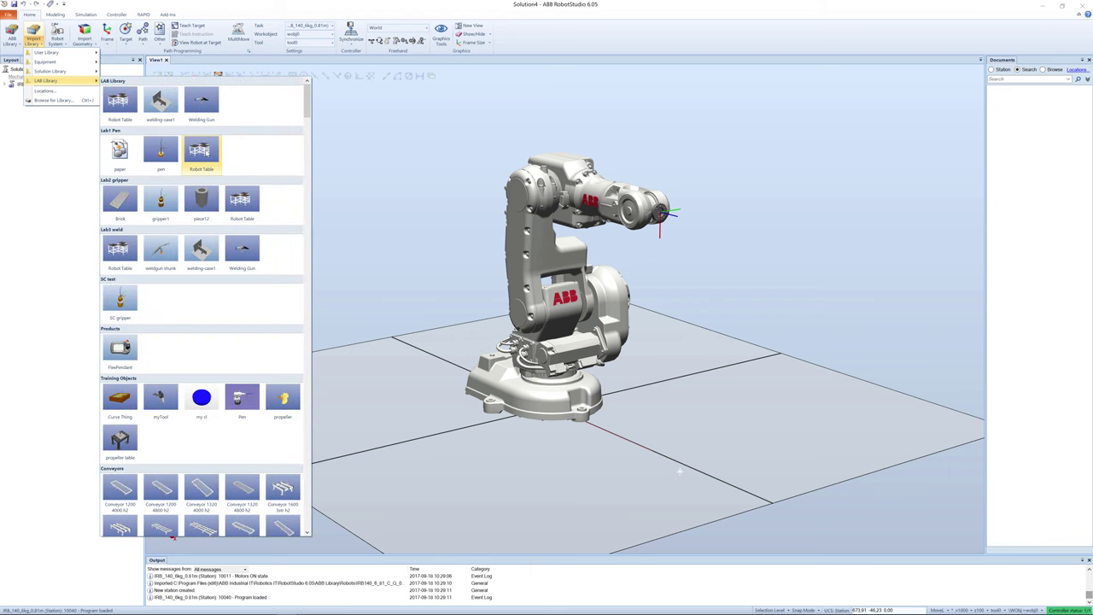
left_click(202, 151)
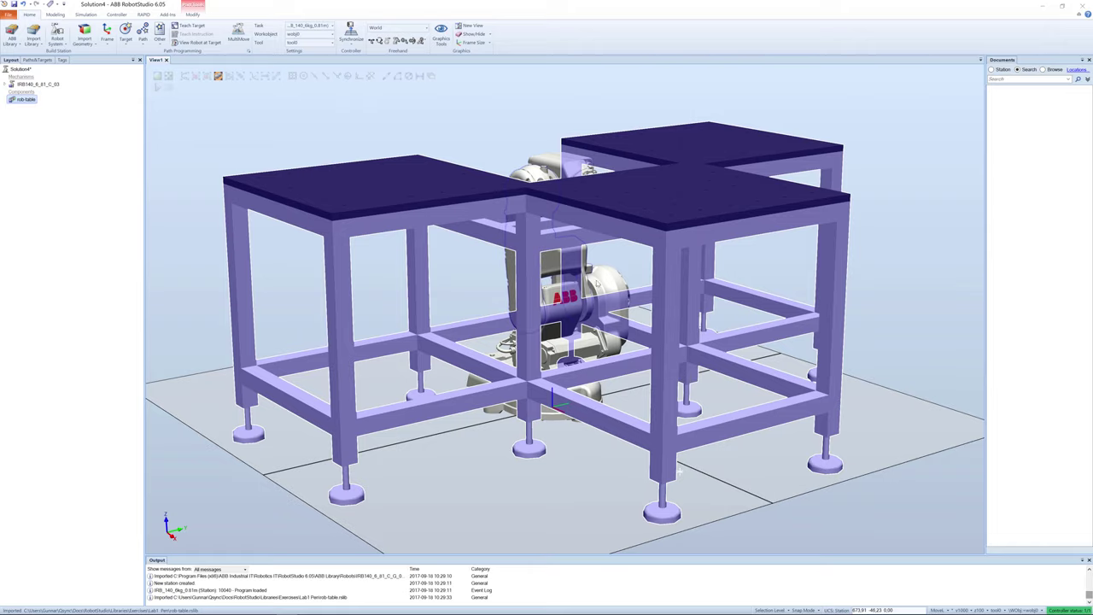
left_click_drag(603, 281, 629, 288, "ctrl+shift")
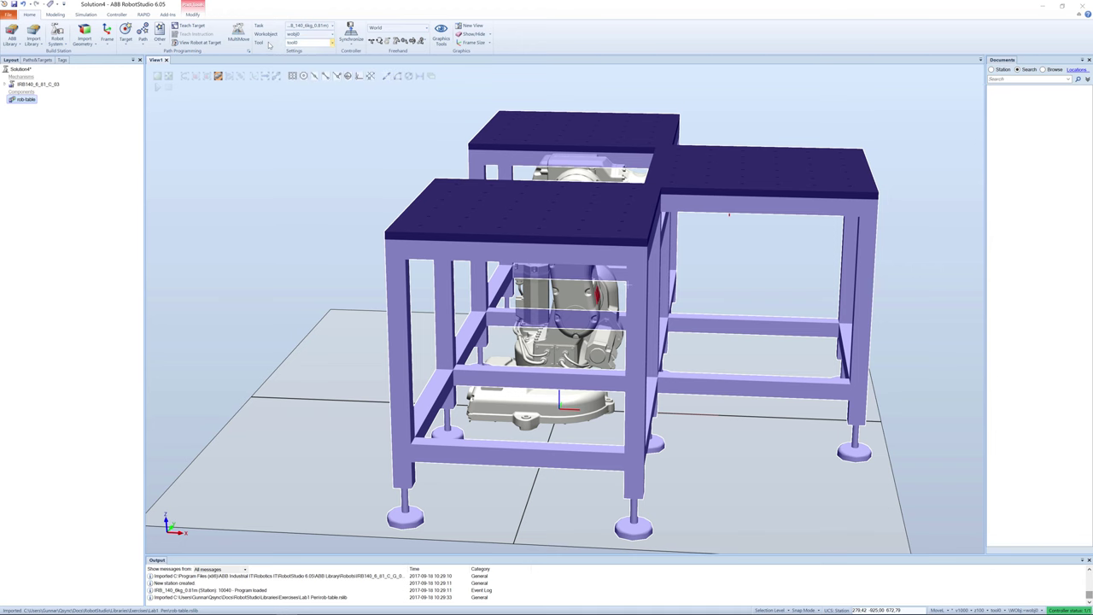
left_click_drag(461, 153, 614, 164, "ctrl+shift")
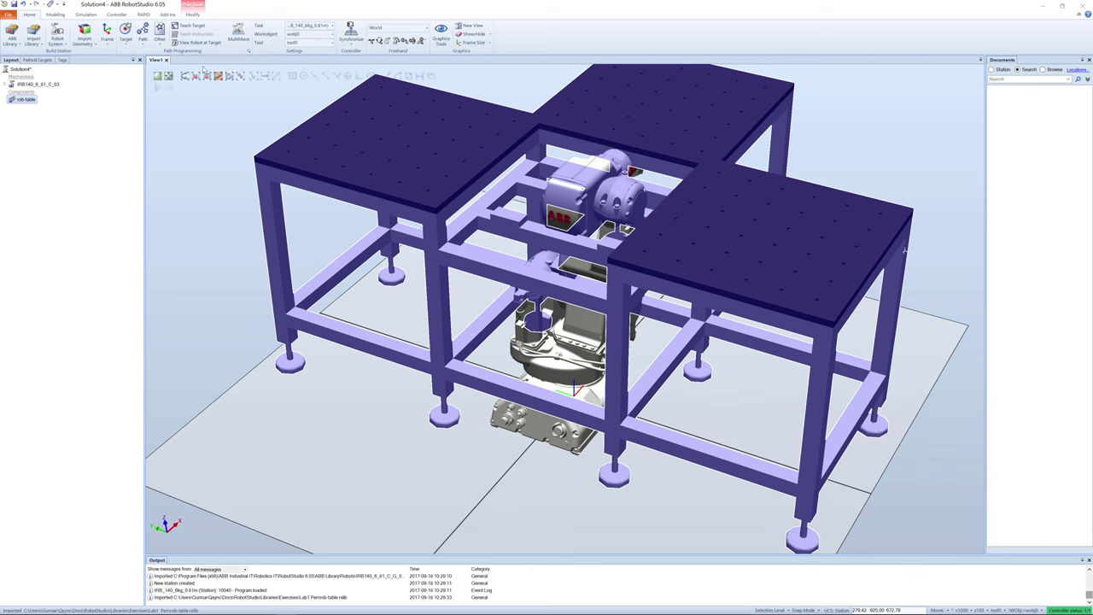
Set the controller's task frame to Z 670 mm relative to World, moving the base frame along with it.
left_click(120, 15)
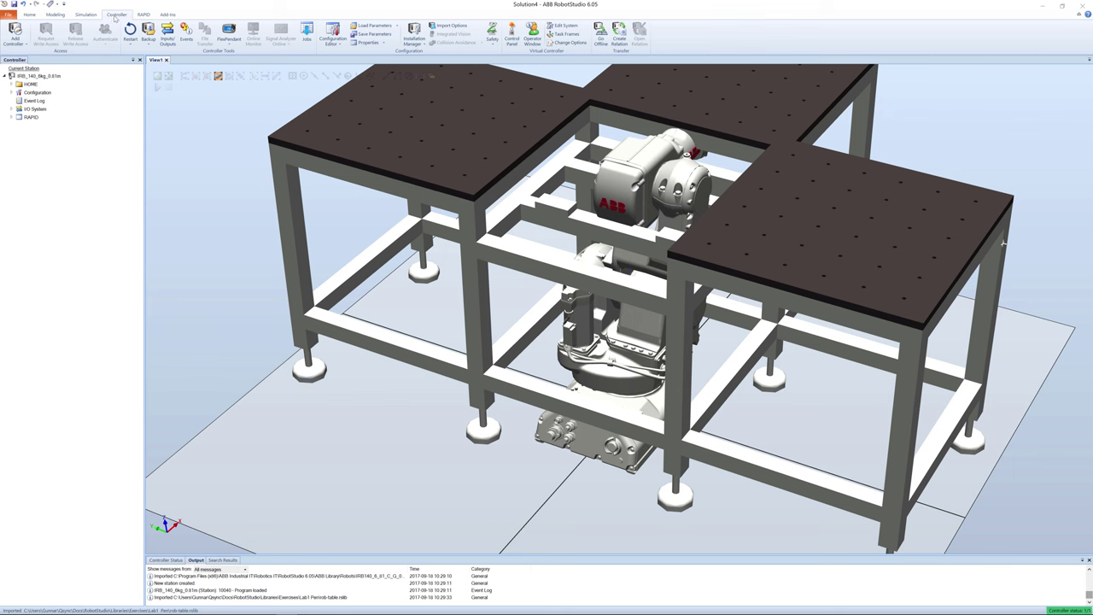
left_click(565, 34)
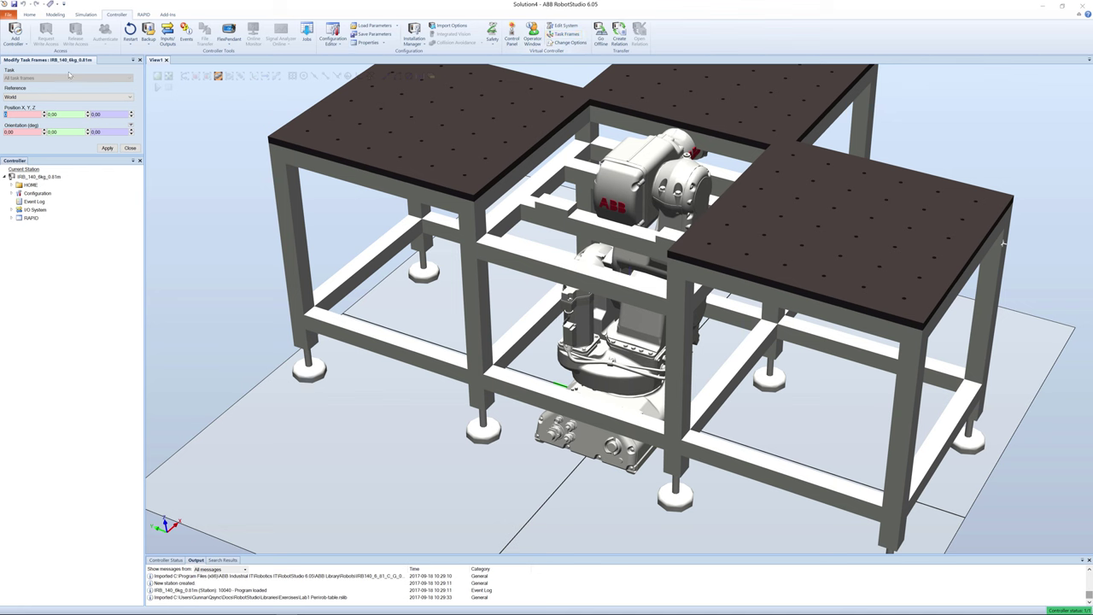
left_click(90, 113)
left_click(107, 149)
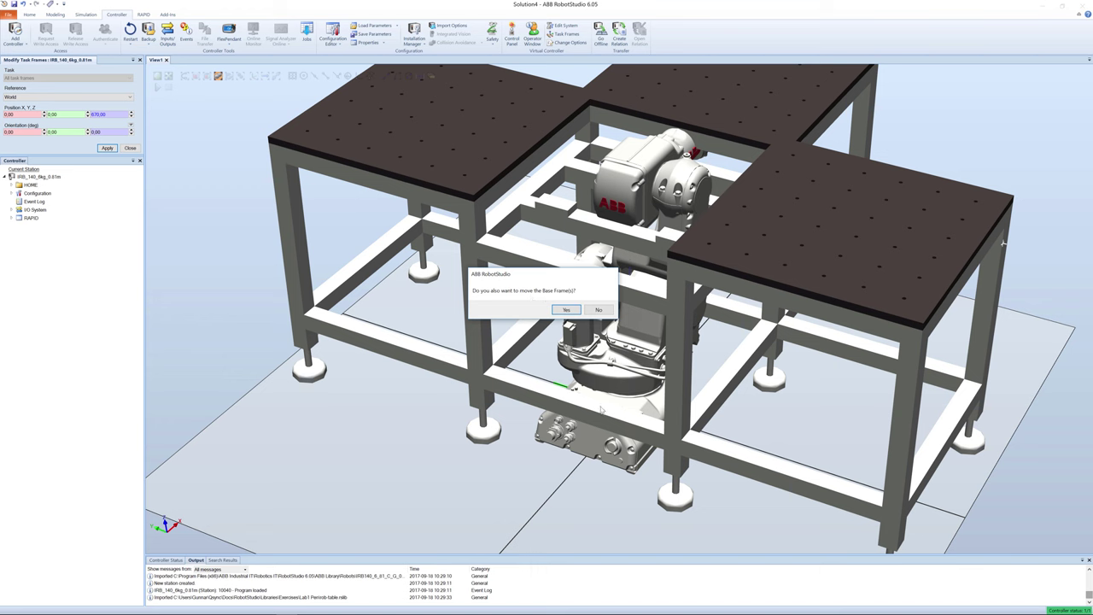
left_click(567, 312)
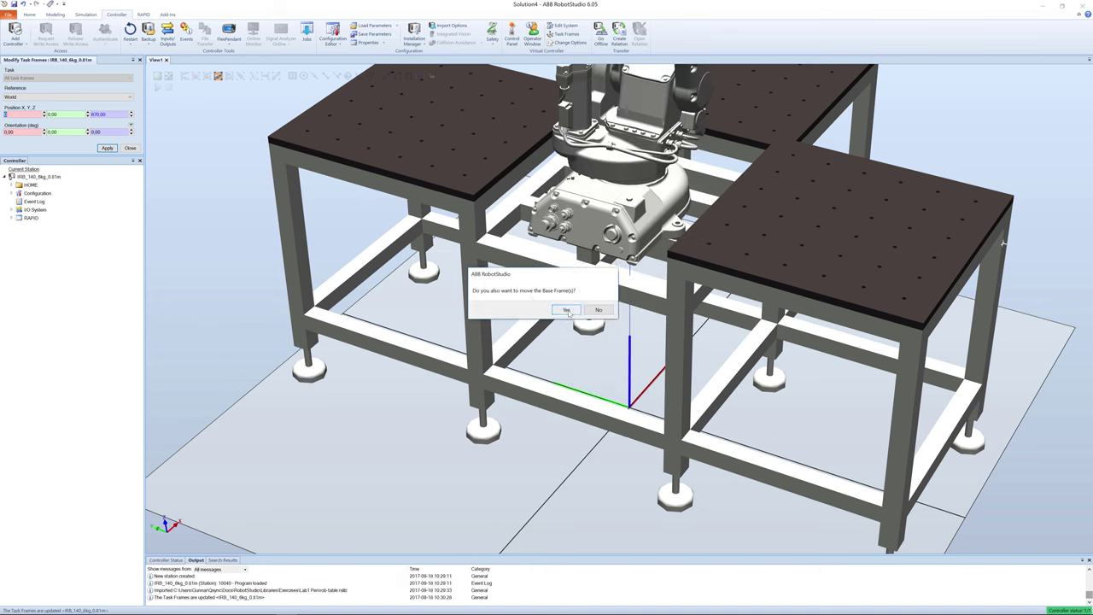
left_click(129, 148)
left_click_drag(598, 256, 578, 228, "ctrl+shift")
scroll(570, 245, "up", 5)
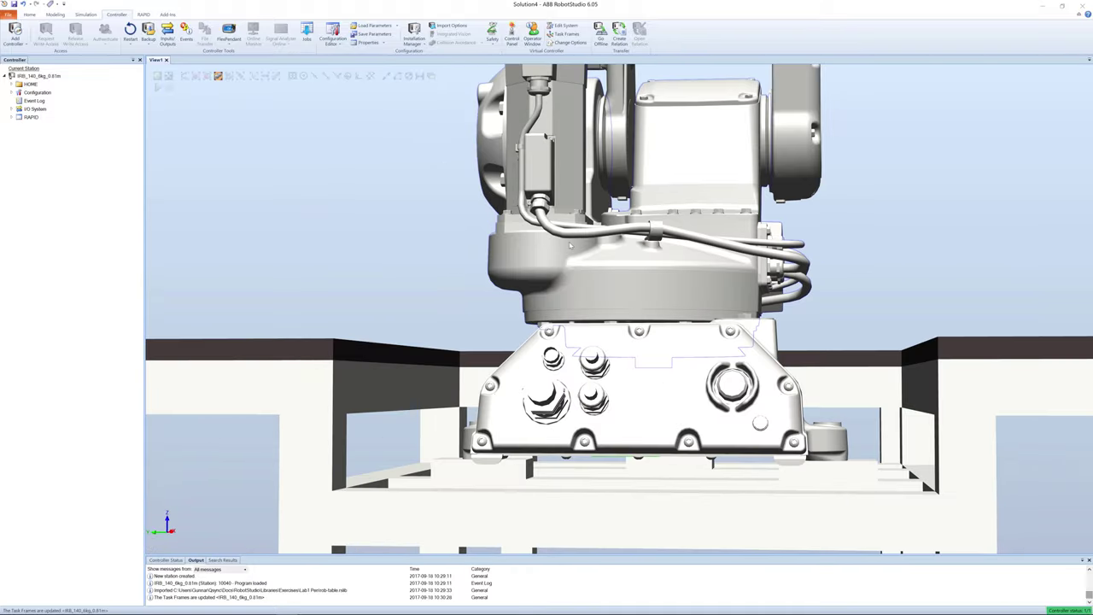
scroll(570, 245, "down", 10)
left_click_drag(570, 245, 506, 247, "ctrl+shift")
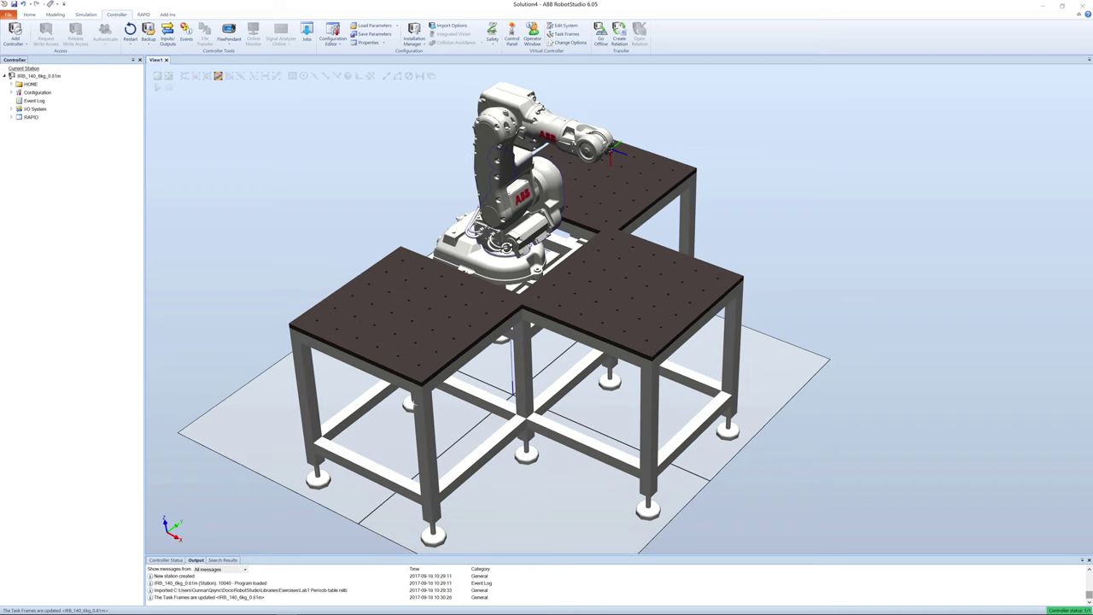
Import the paper from the Lab1 Pen group of the LAB Library into the station.
left_click(30, 16)
left_click(34, 42)
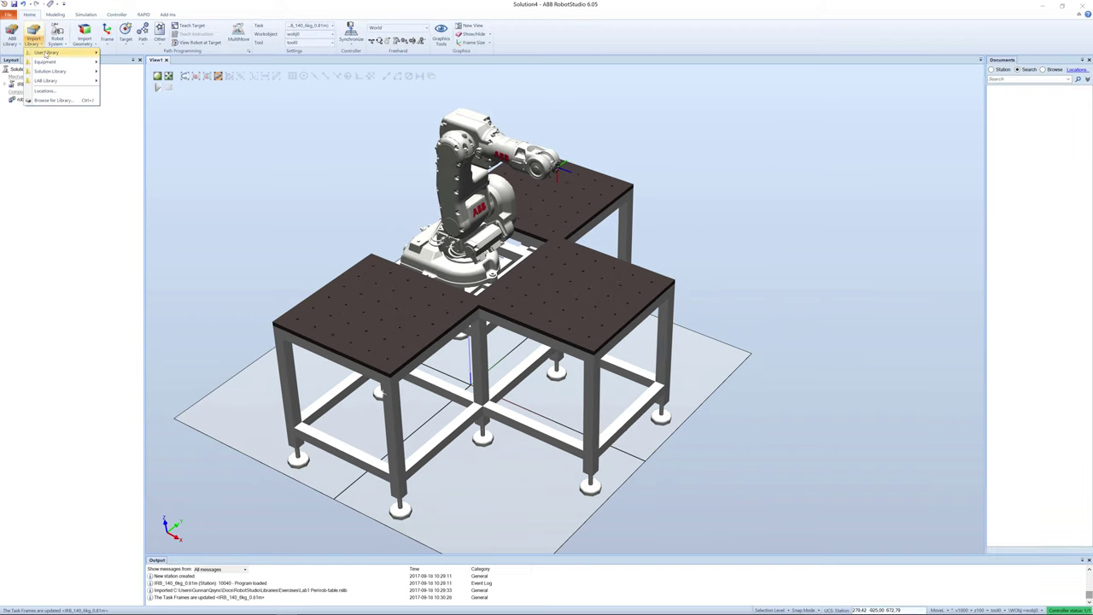
mouse_move(56, 81)
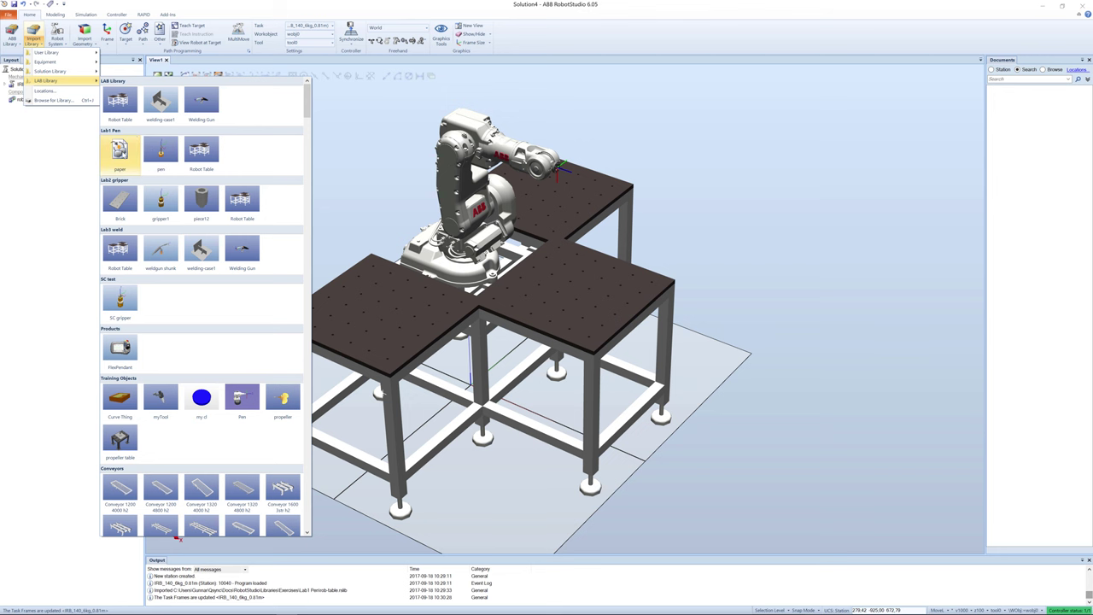
left_click(132, 151)
left_click(679, 300)
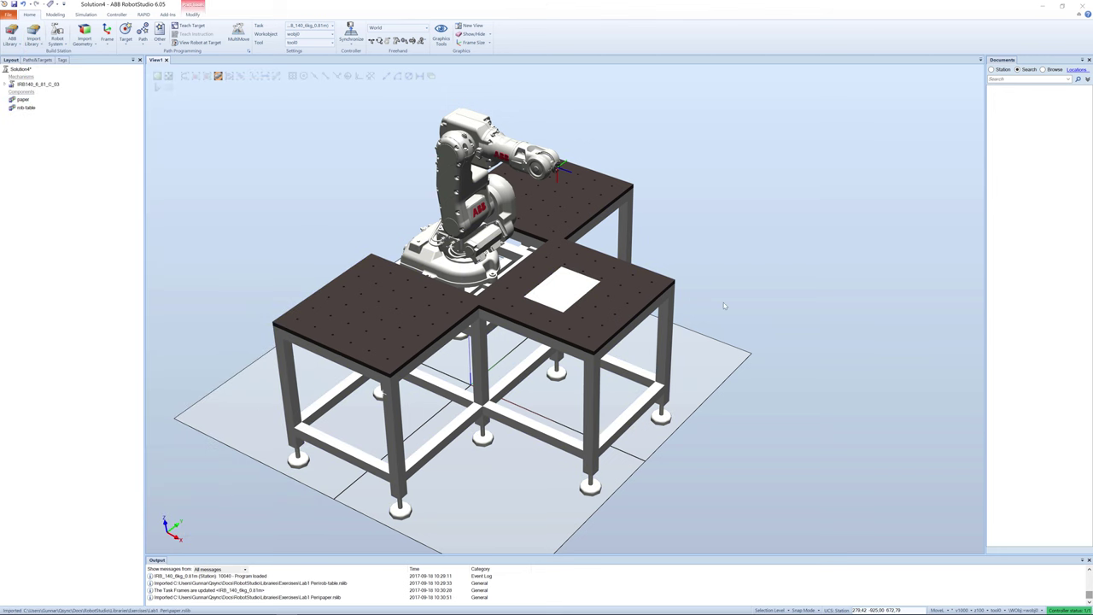
Examine how the sheet of paper lies on the tabletop, looking closely at its edges and corner.
mouse_move(703, 290)
left_mouse_down("ctrl+shift")
mouse_move(688, 264)
mouse_move(710, 268)
mouse_move(700, 276)
left_mouse_up("ctrl+shift")
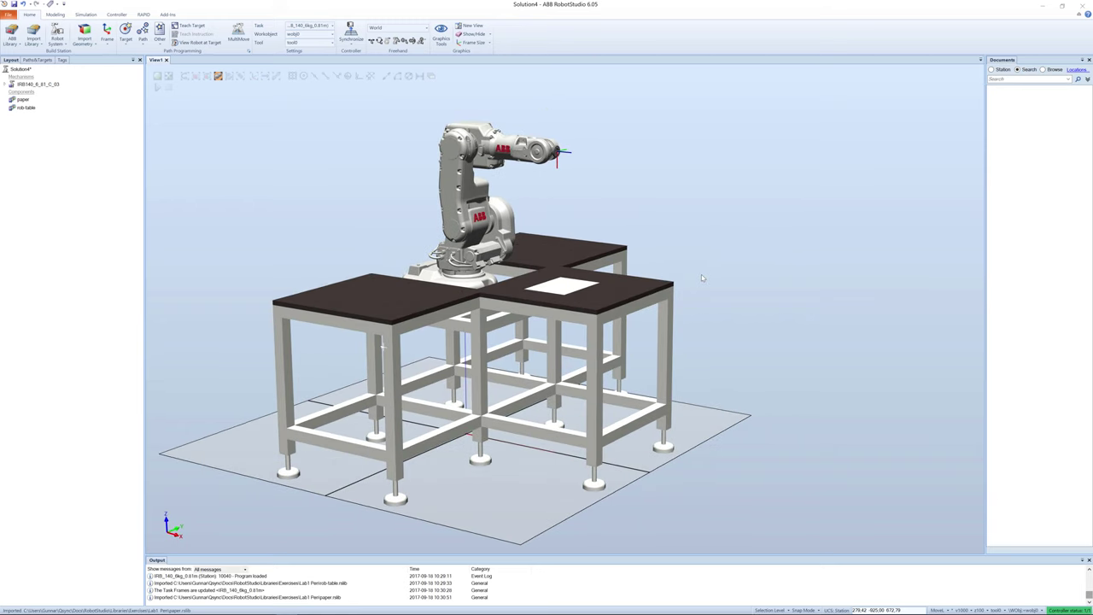
scroll(579, 282, "up", 5)
scroll(581, 281, "up", 4)
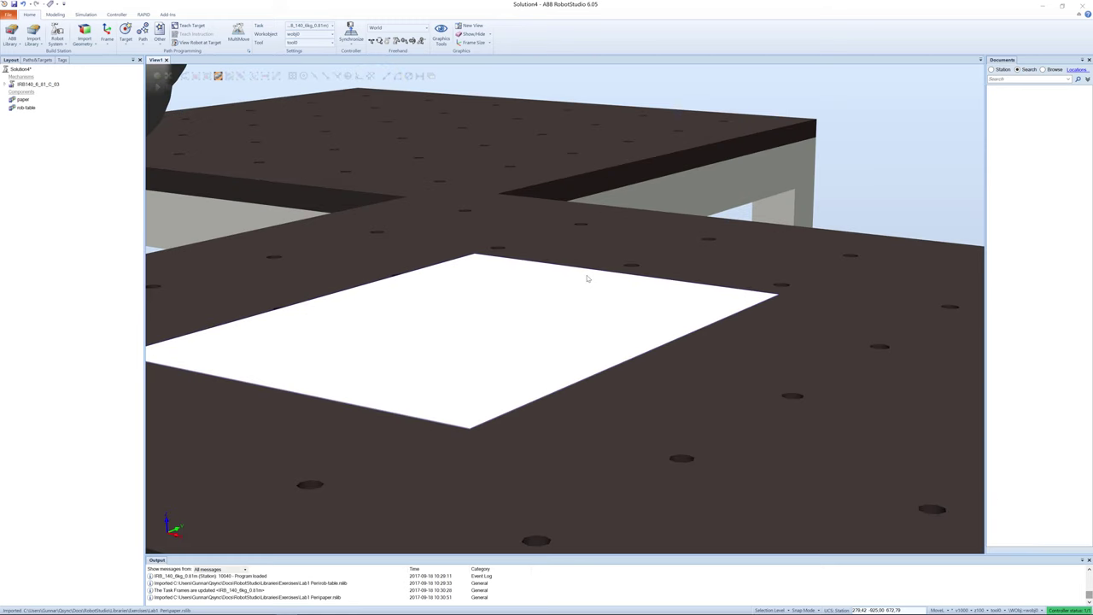
scroll(587, 277, "up", 8)
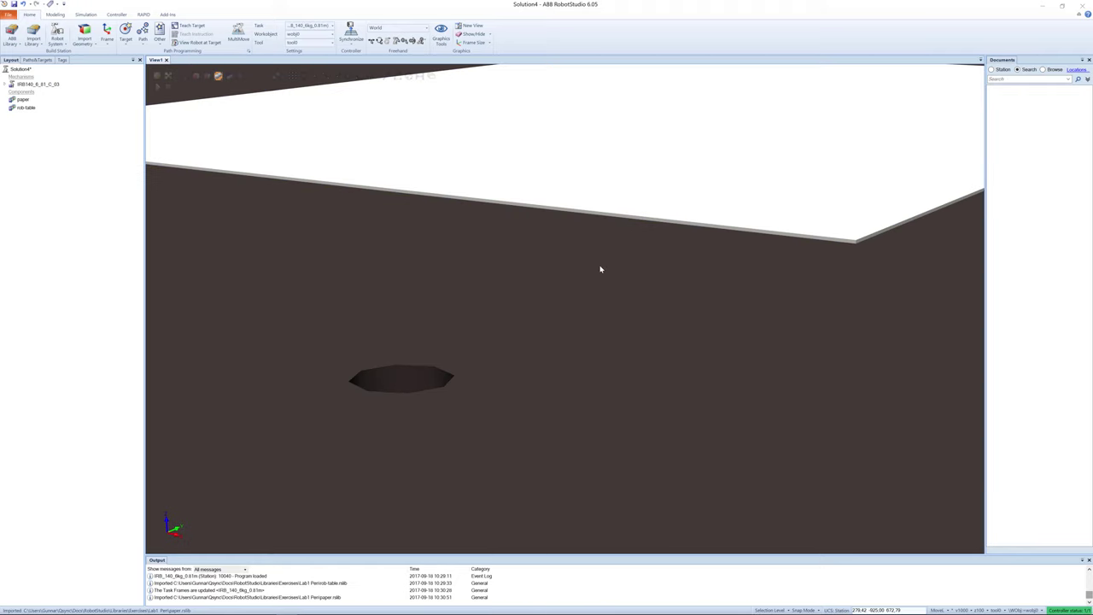
left_click_drag(600, 269, 569, 267, "ctrl+shift")
scroll(572, 248, "down", 10)
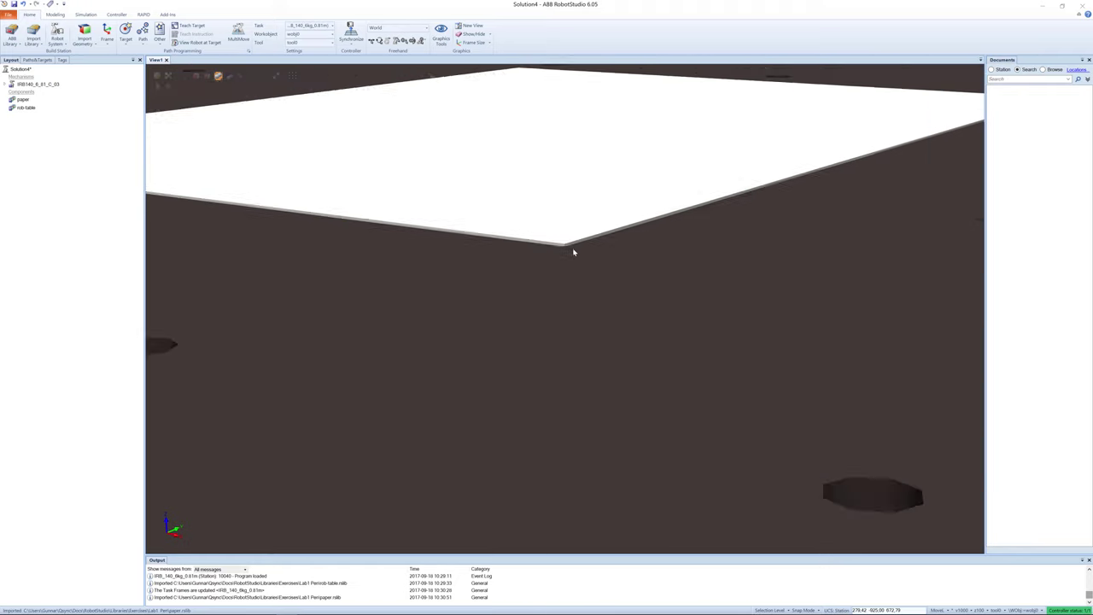
scroll(577, 252, "down", 3)
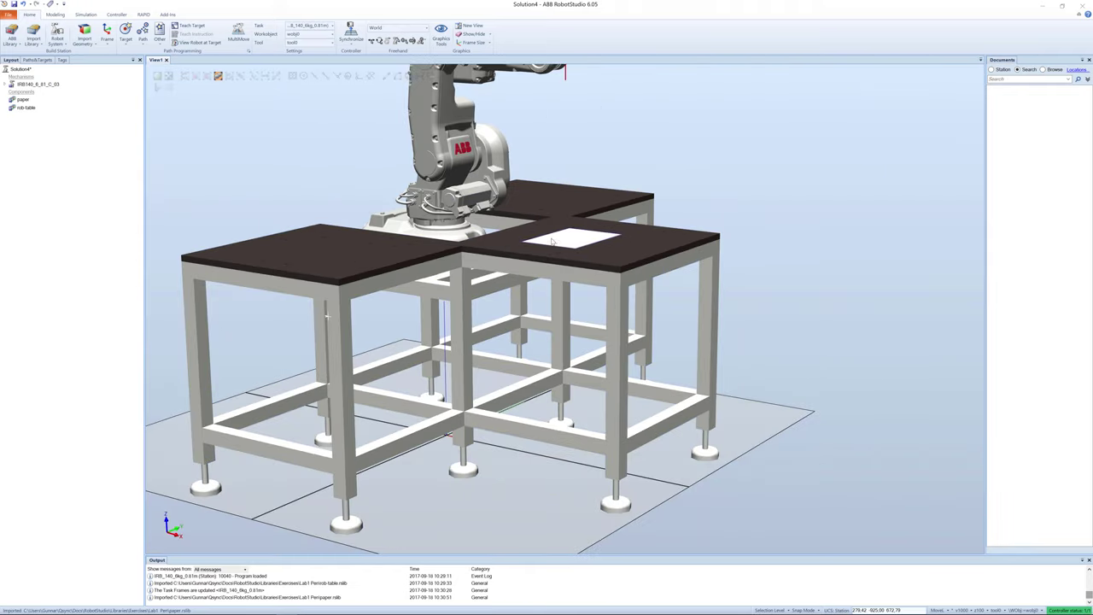
mouse_move(572, 249)
left_mouse_down("ctrl+shift")
mouse_move(525, 236)
mouse_move(556, 237)
mouse_move(551, 245)
left_mouse_up("ctrl+shift")
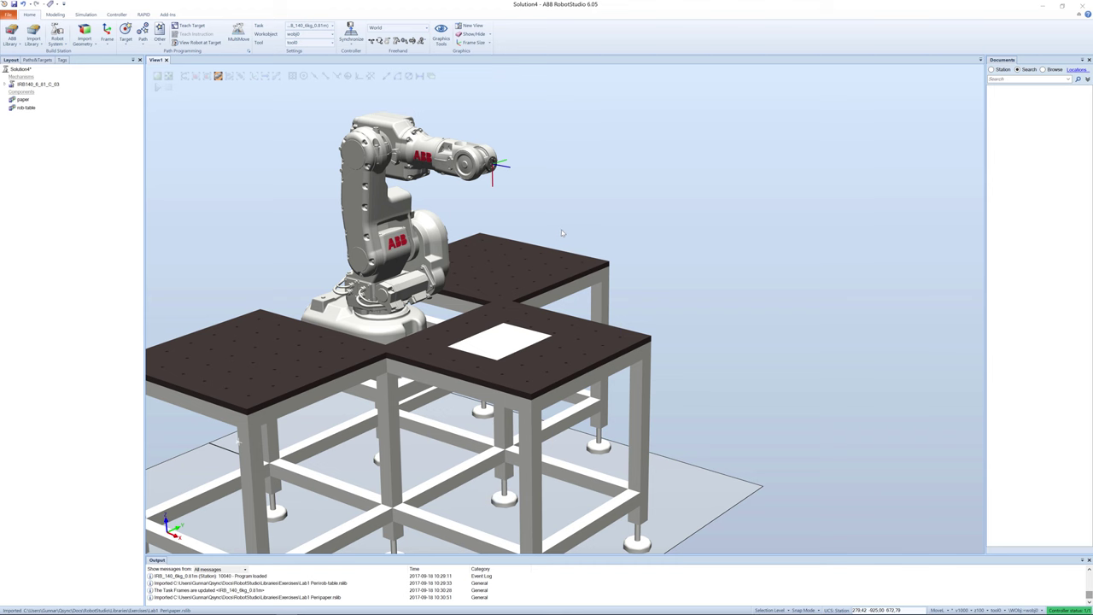
Center the view on the robot's wrist flange and inspect the flange in relation to the tables and paper.
left_click(542, 278)
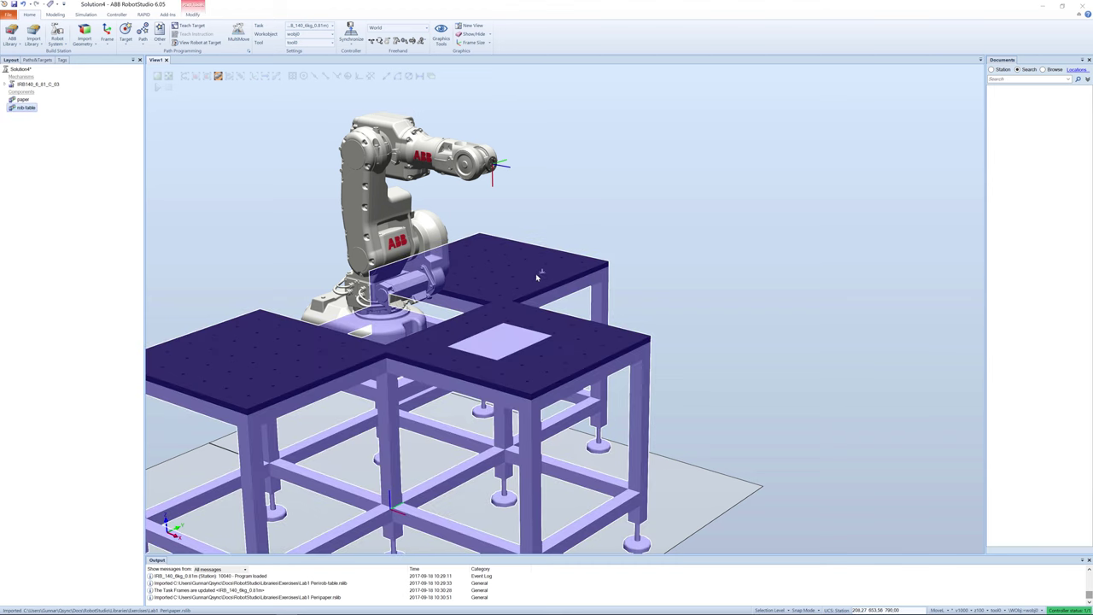
mouse_move(500, 246)
left_mouse_down("ctrl+shift")
mouse_move(520, 236)
mouse_move(501, 244)
mouse_move(512, 244)
left_mouse_up("ctrl+shift")
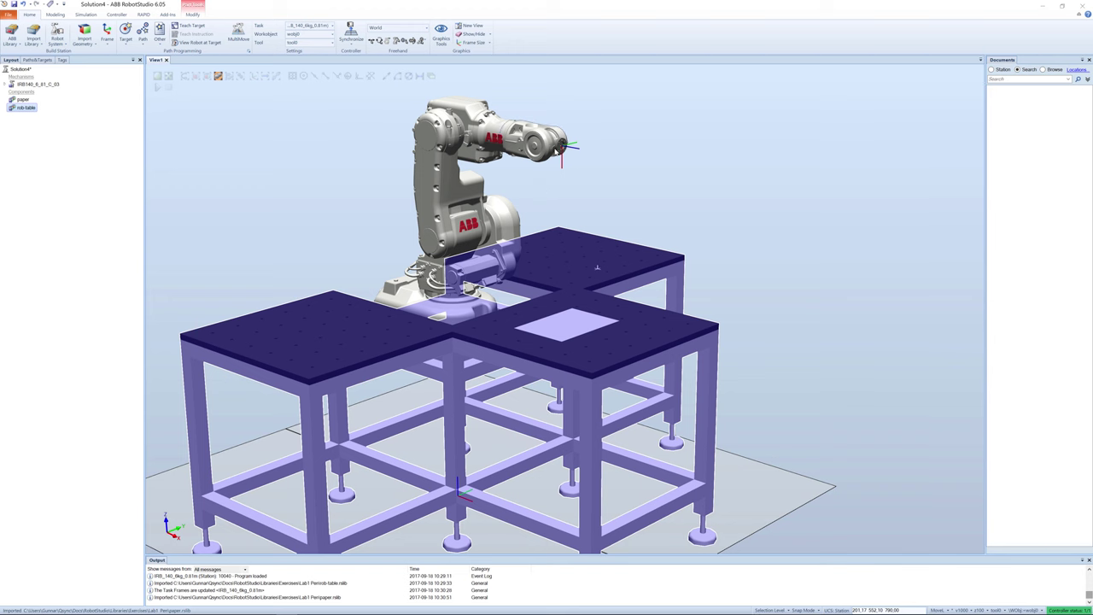
right_click(563, 150)
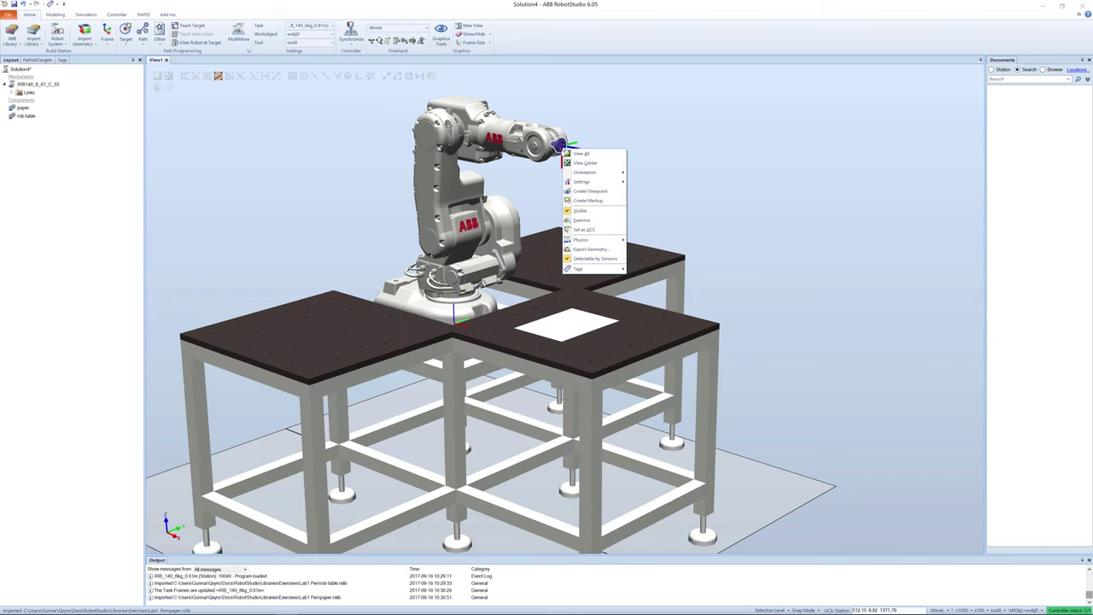
left_click(586, 164)
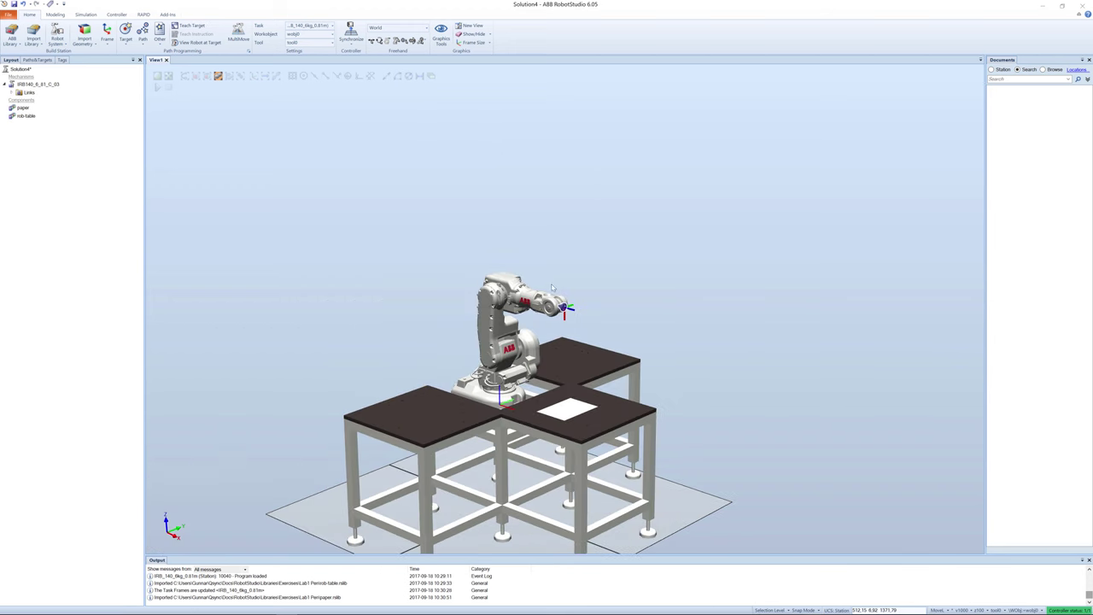
scroll(553, 288, "up", 3)
mouse_move(550, 285)
left_mouse_down("ctrl+shift")
mouse_move(524, 249)
mouse_move(567, 272)
mouse_move(548, 278)
mouse_move(532, 259)
mouse_move(505, 259)
mouse_move(502, 232)
mouse_move(559, 261)
mouse_move(536, 275)
left_mouse_up("ctrl+shift")
scroll(546, 278, "down", 5)
scroll(536, 275, "up", 3)
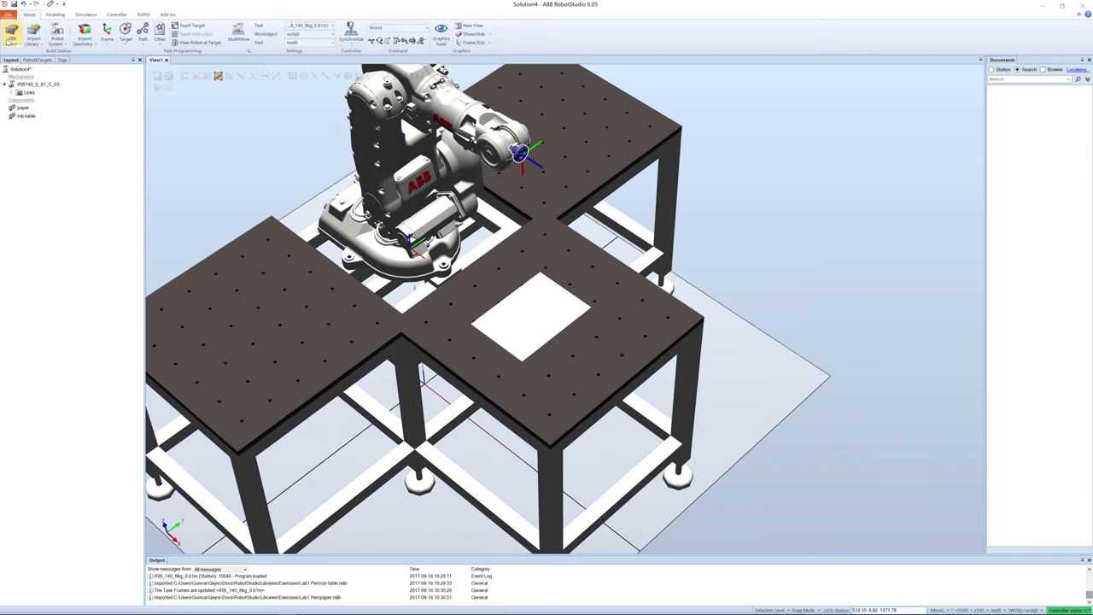
Import the pen tool from the Lab1 Pen group of the LAB Library and inspect it at the station's origin.
left_click(32, 41)
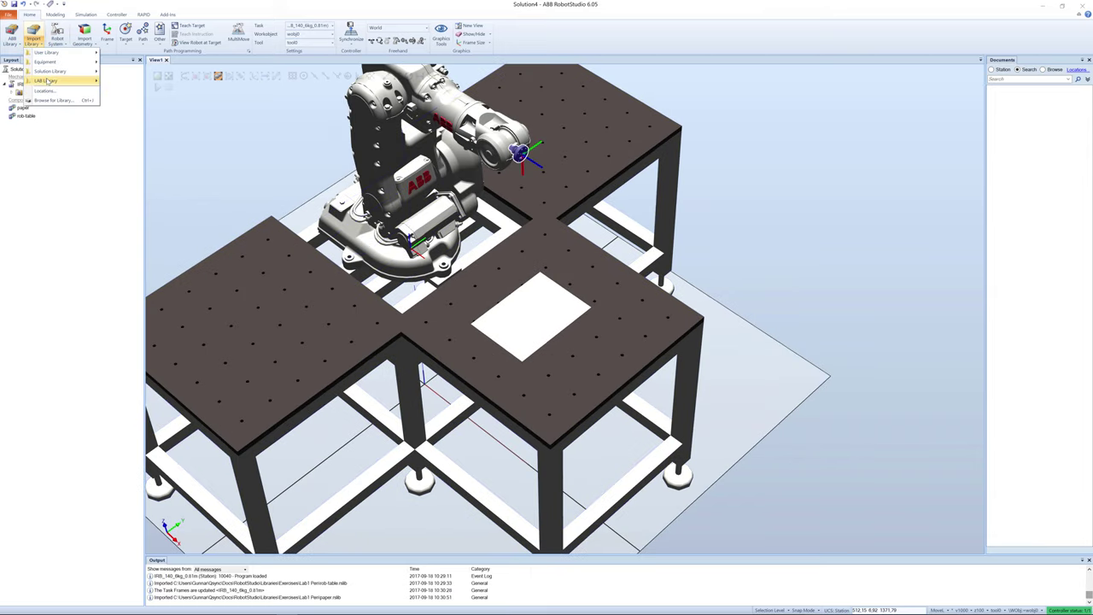
mouse_move(53, 80)
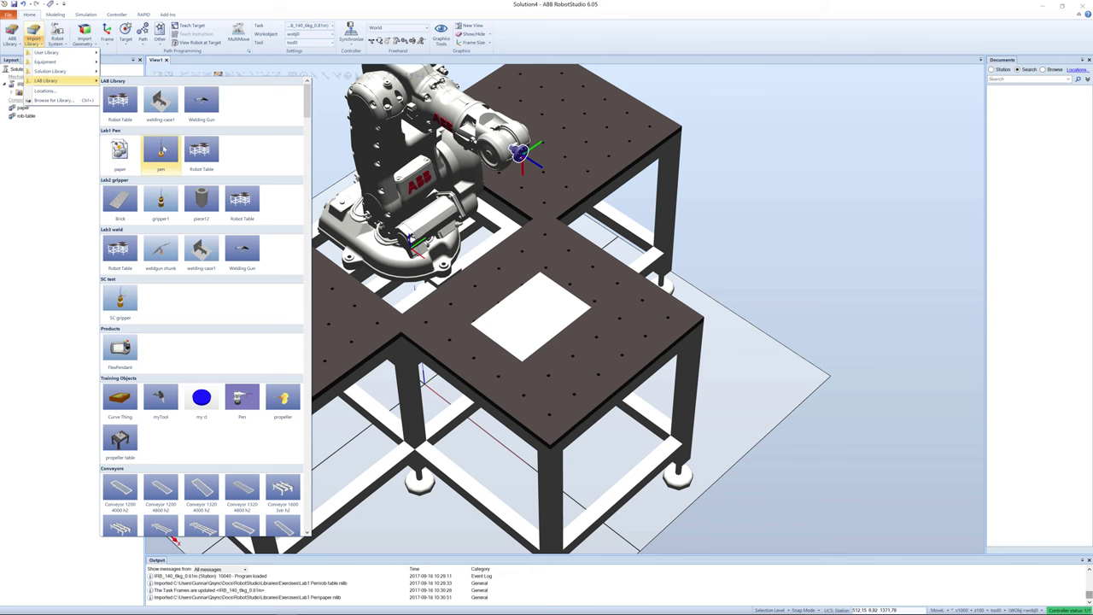
left_click(159, 151)
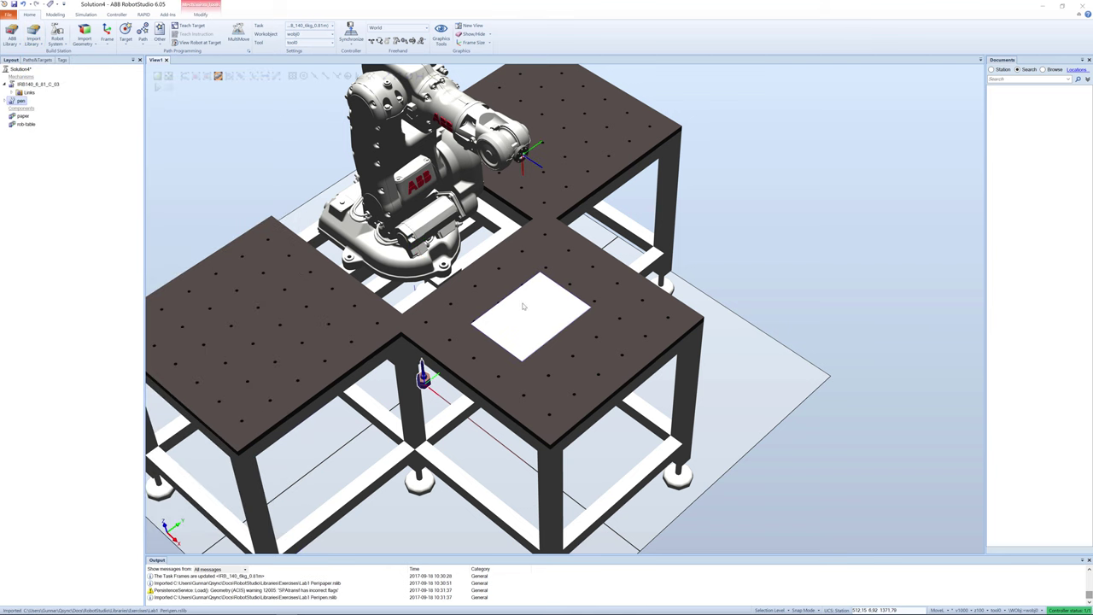
left_click_drag(525, 314, 540, 335, "ctrl+shift")
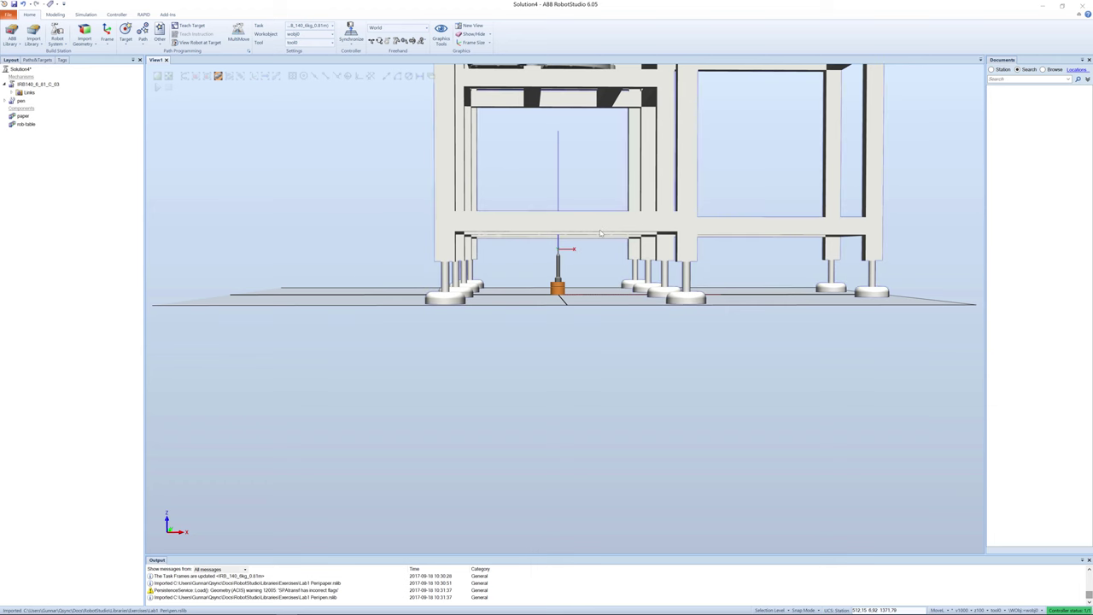
Attach the pen tool to the IRB 140 robot and update its position so it mounts on the flange.
scroll(595, 238, "down", 5)
left_click_drag(592, 232, 542, 292, "ctrl+shift")
scroll(541, 292, "up", 3)
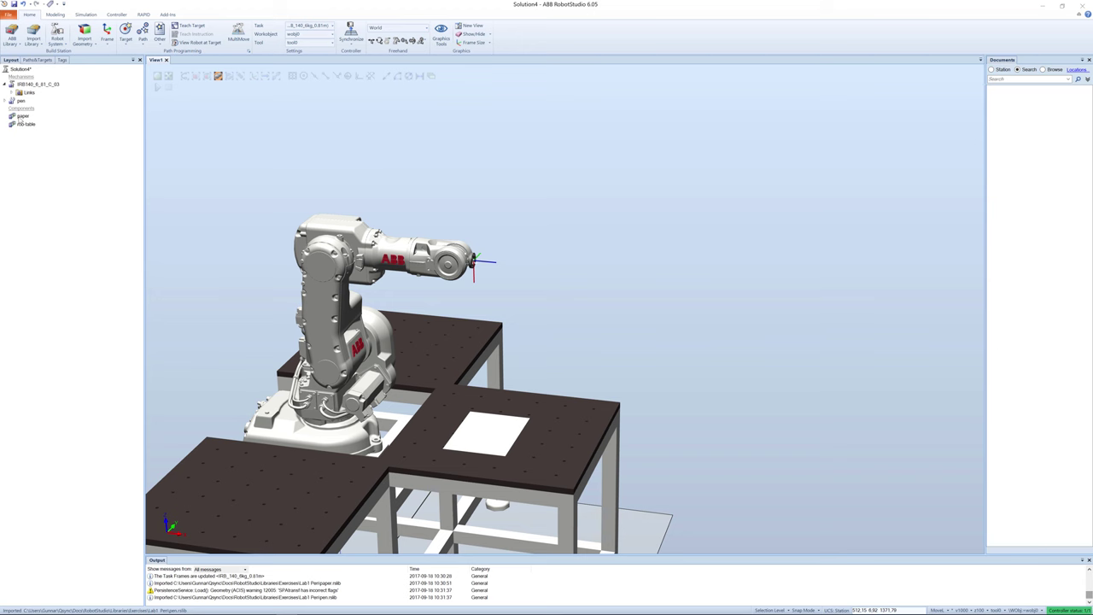
left_click(13, 102)
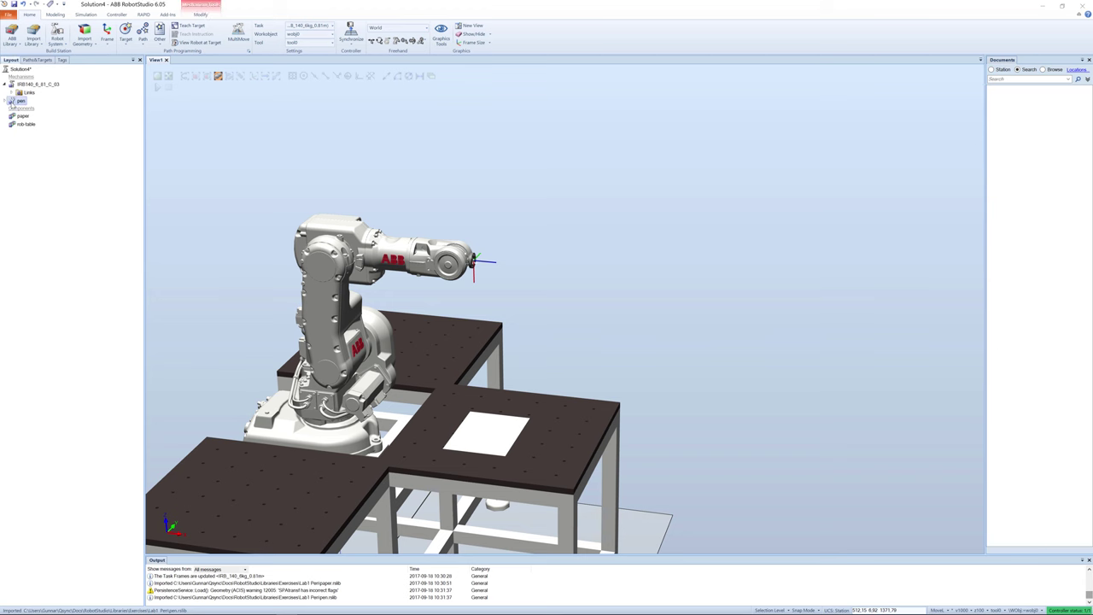
left_click_drag(14, 101, 11, 84)
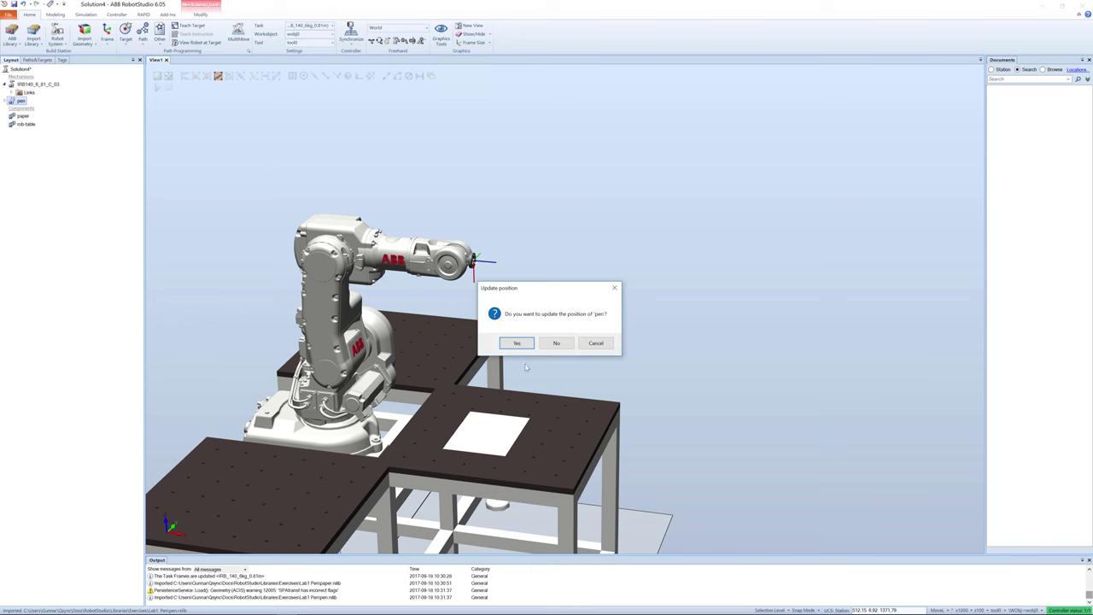
left_click(516, 343)
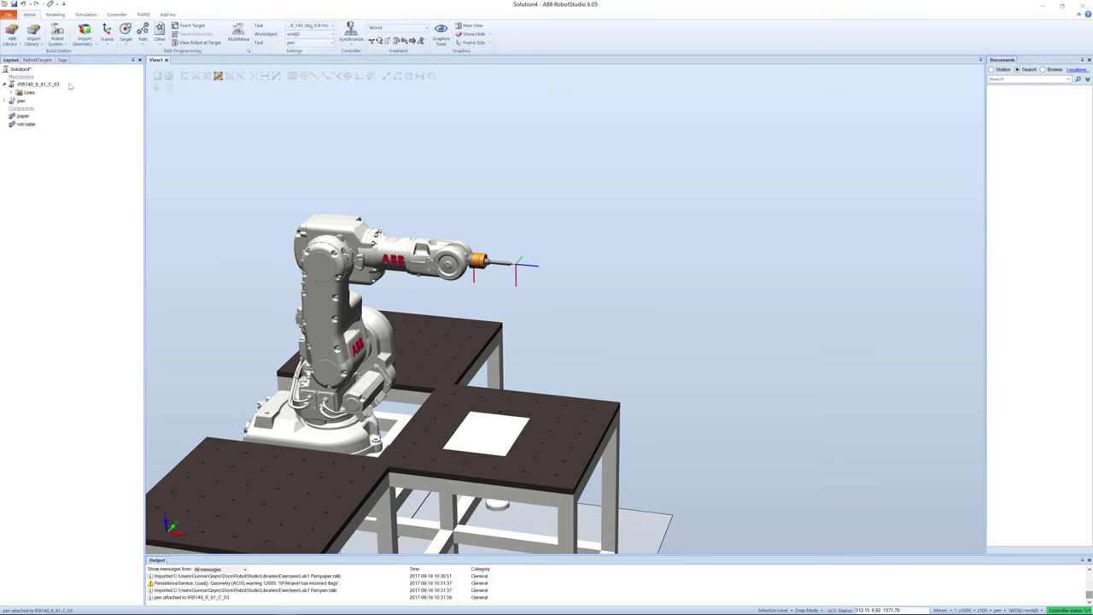
Use the mechanism joint jog on the IRB 140 to set its fifth joint to 45 degrees.
left_click(39, 84)
right_click(11, 85)
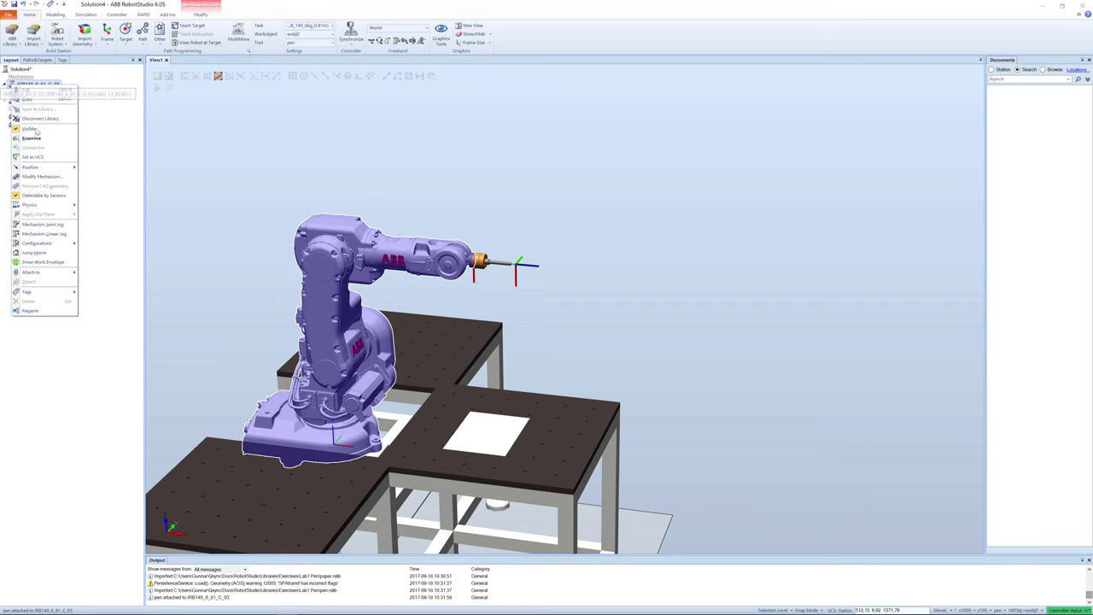
left_click(38, 224)
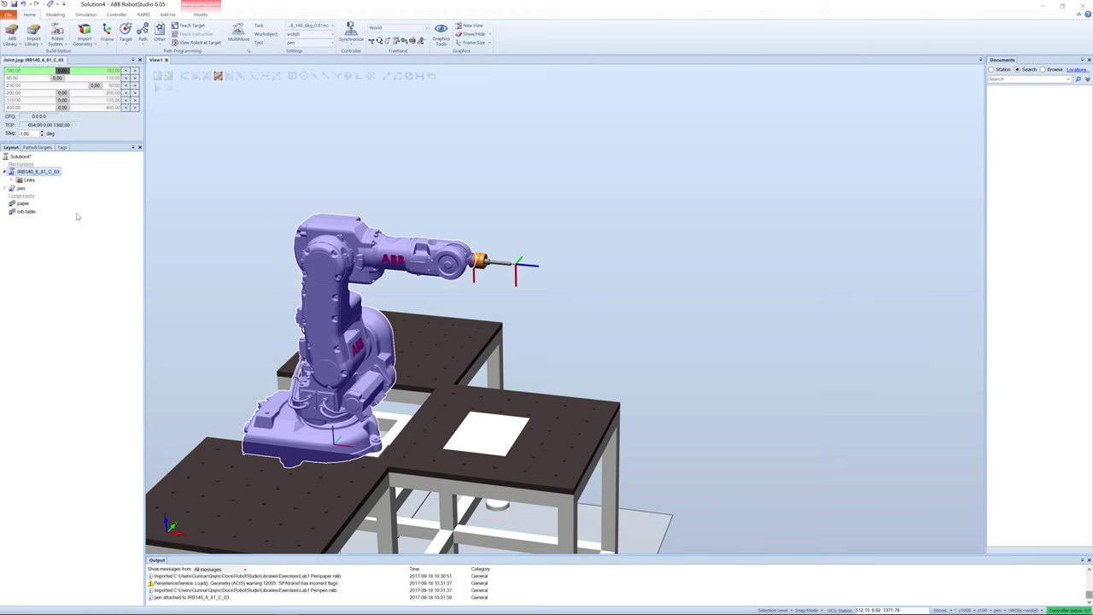
left_click_drag(63, 99, 75, 104)
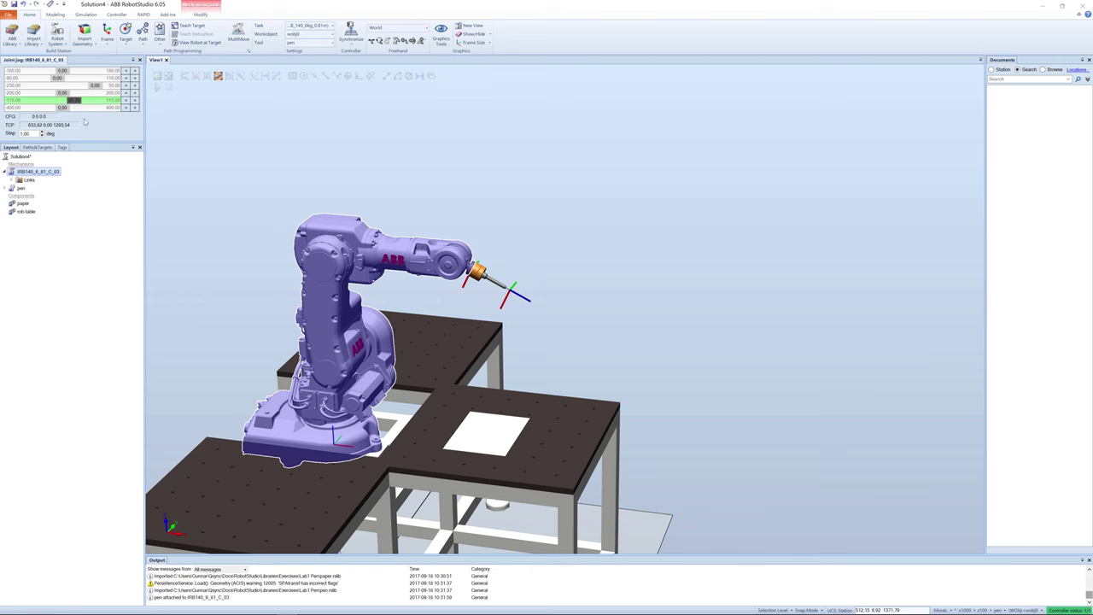
type("45")
key("Return")
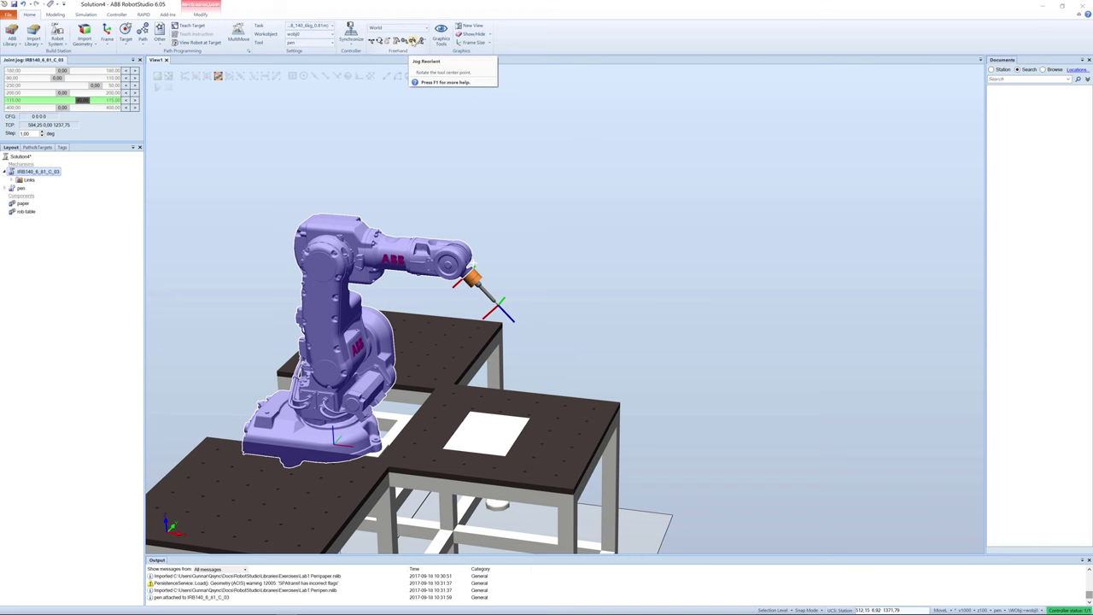
Try to reorient the robot around the pen tip with Jog Reorient and undo the freehand jog.
left_click(413, 41)
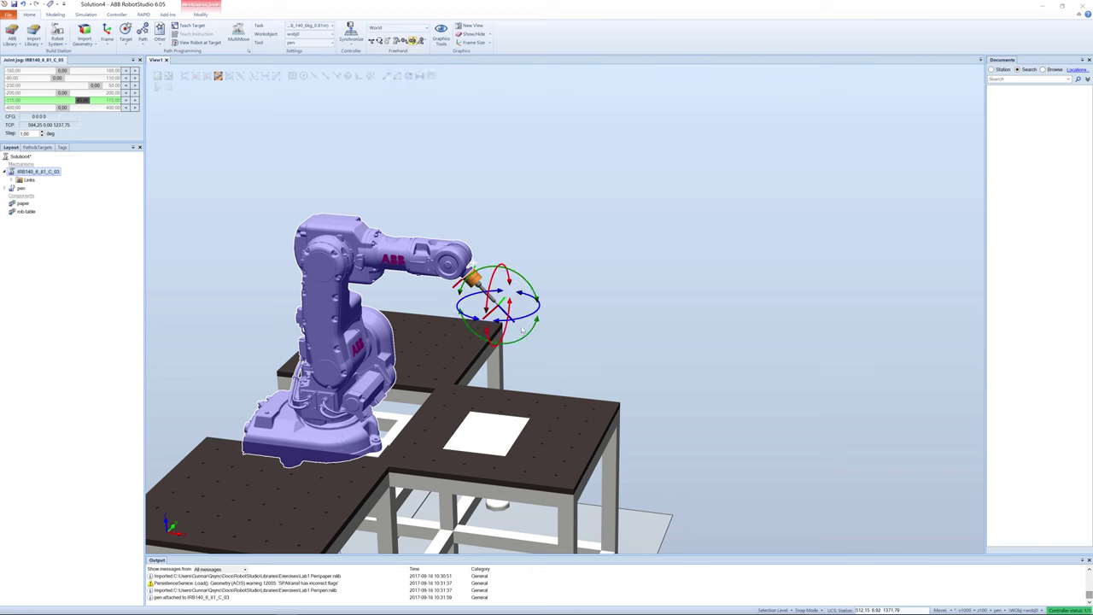
left_click_drag(527, 334, 521, 342)
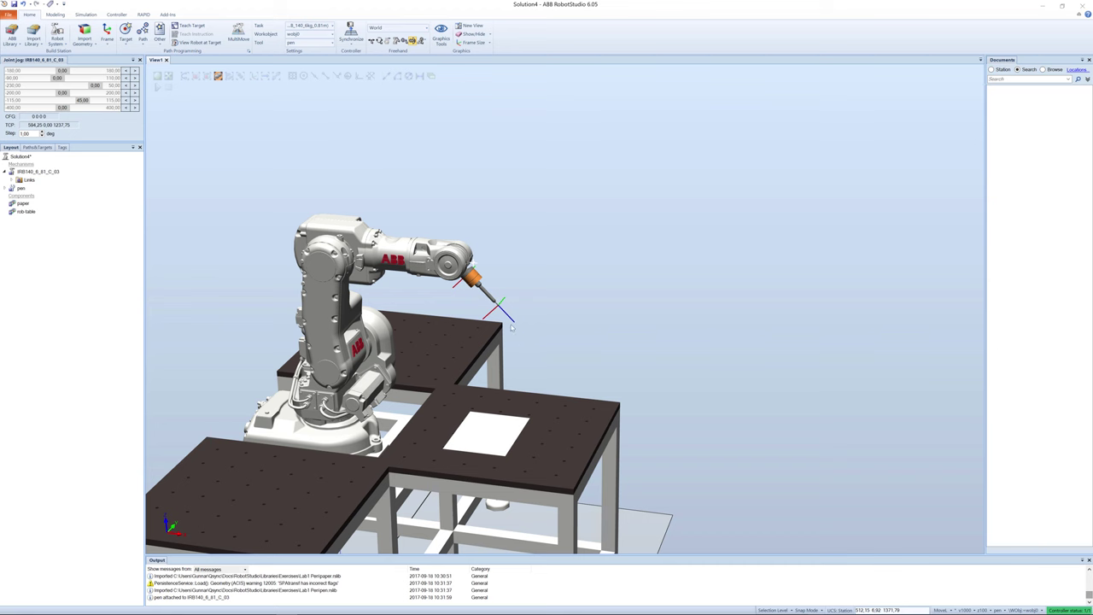
left_click(512, 326)
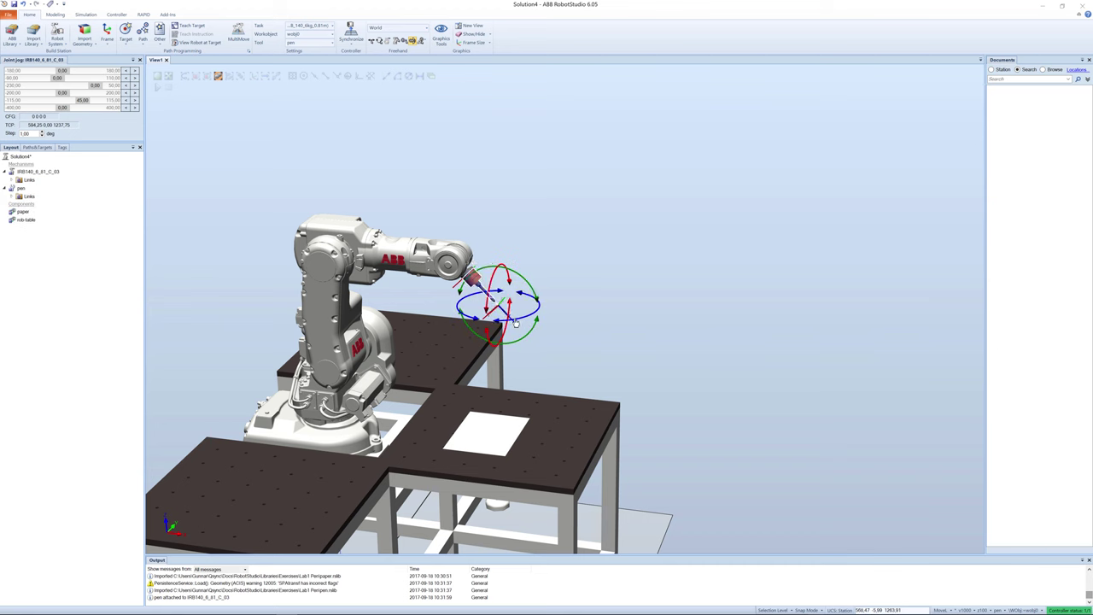
mouse_move(515, 323)
left_mouse_down()
mouse_move(478, 322)
mouse_move(535, 314)
mouse_move(508, 322)
left_mouse_up()
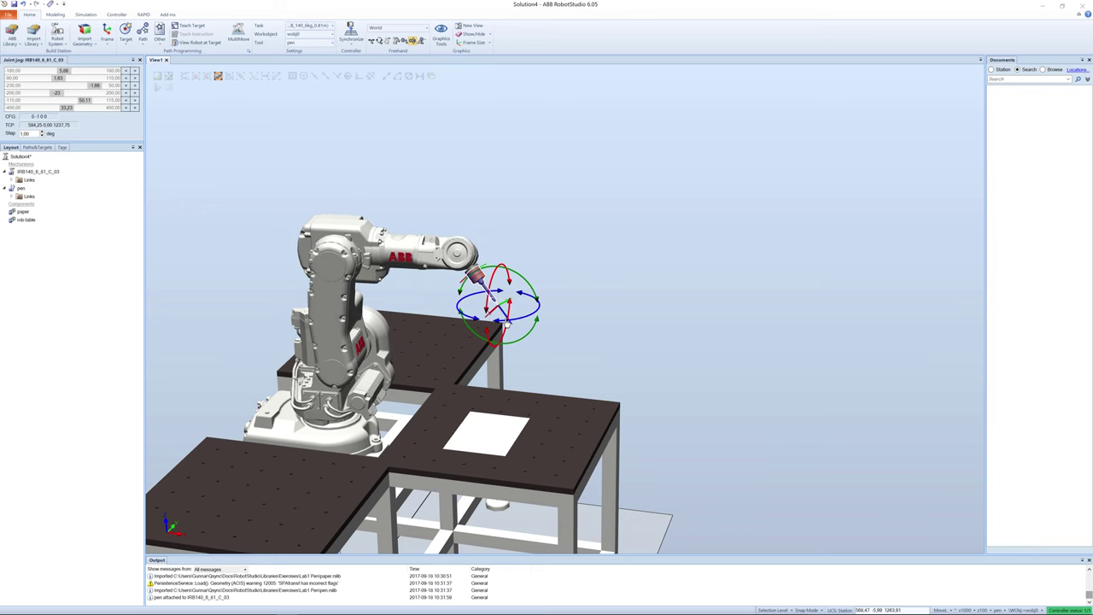
key("ctrl+z")
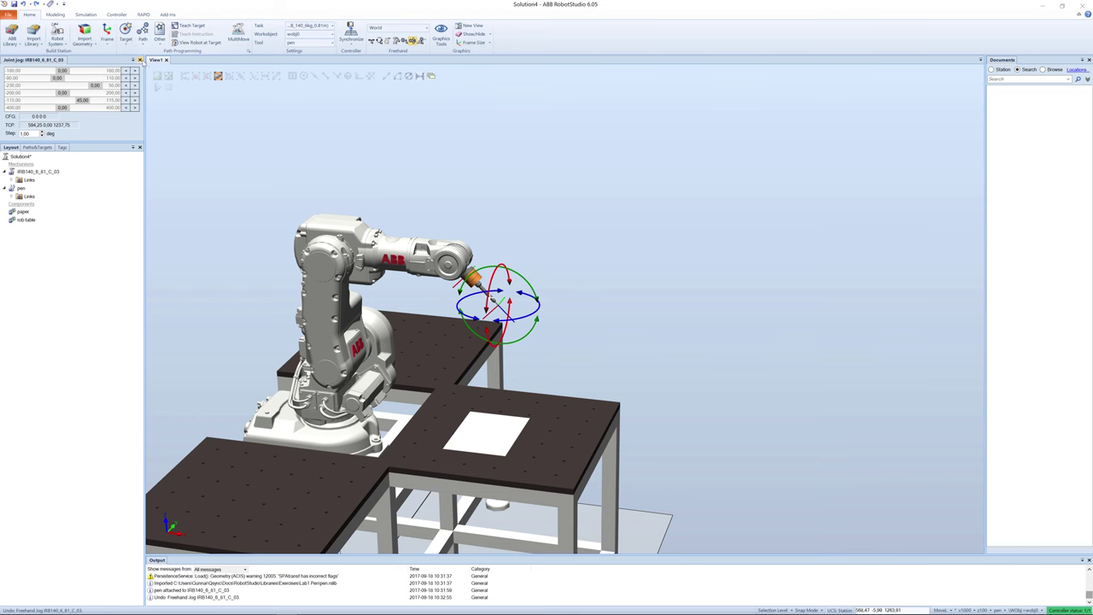
Close the joint jog and teach a target at the current pen position, accepting the default wobj0.
left_click(140, 60)
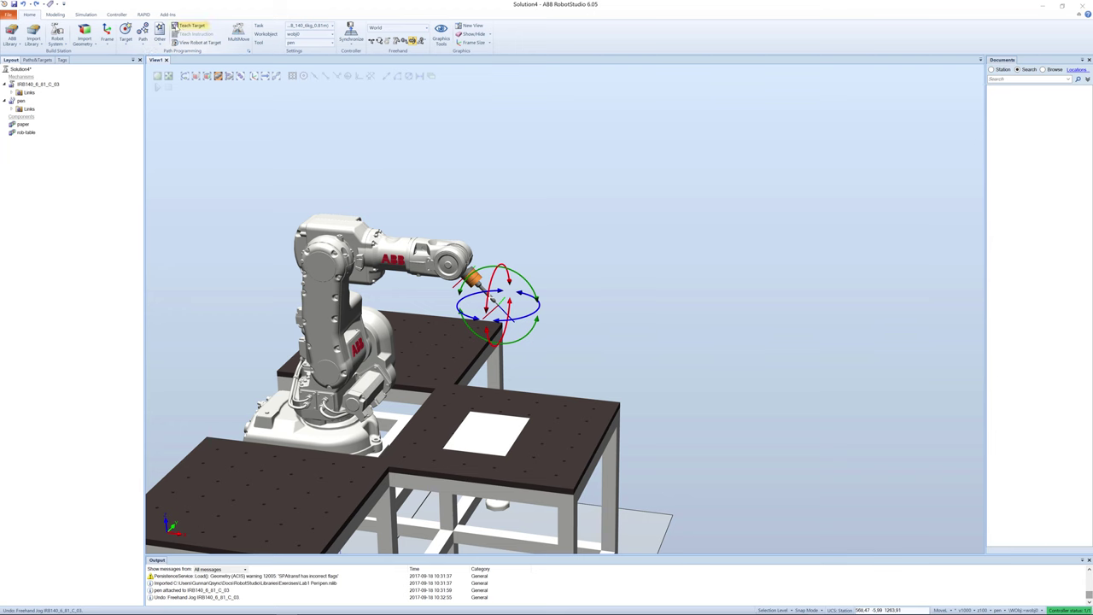
left_click(187, 26)
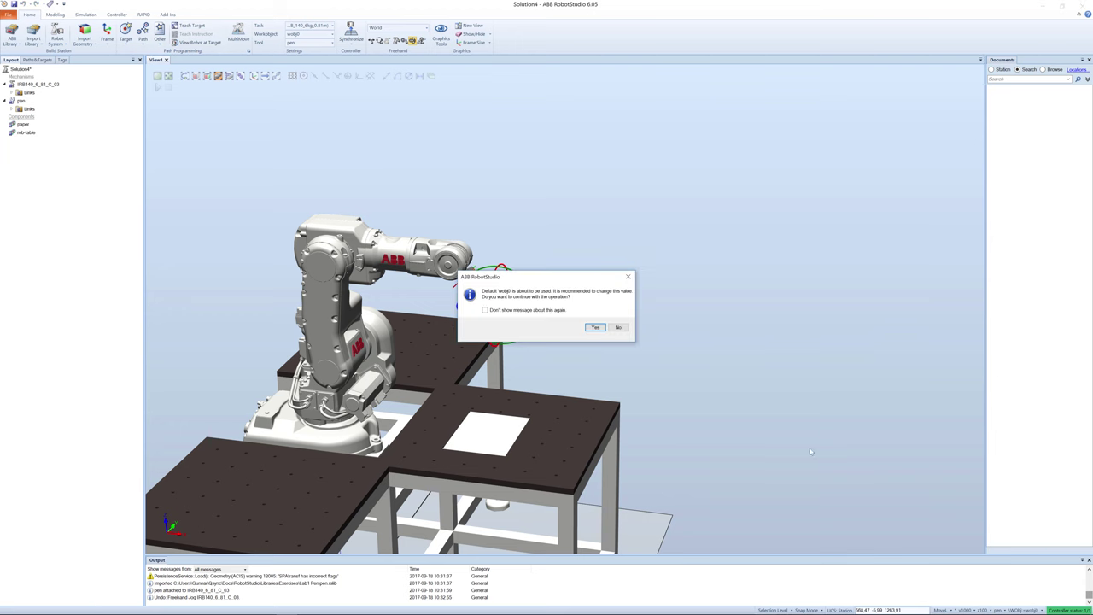
left_click(595, 327)
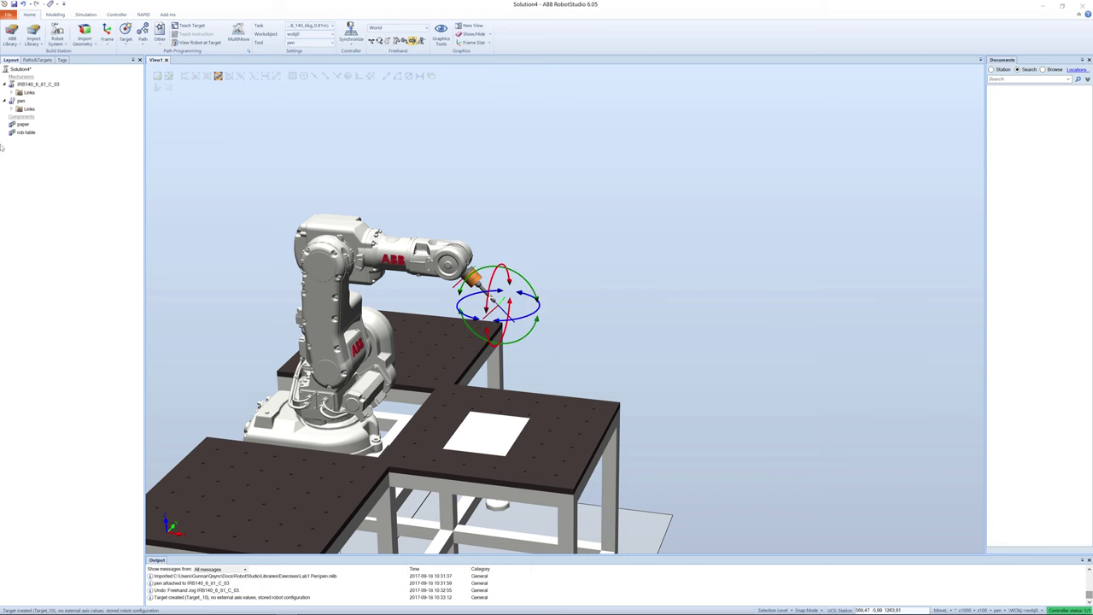
Locate the taught target under wobj0 among the workobjects and targets of task T_ROB1 and select it.
left_click(37, 61)
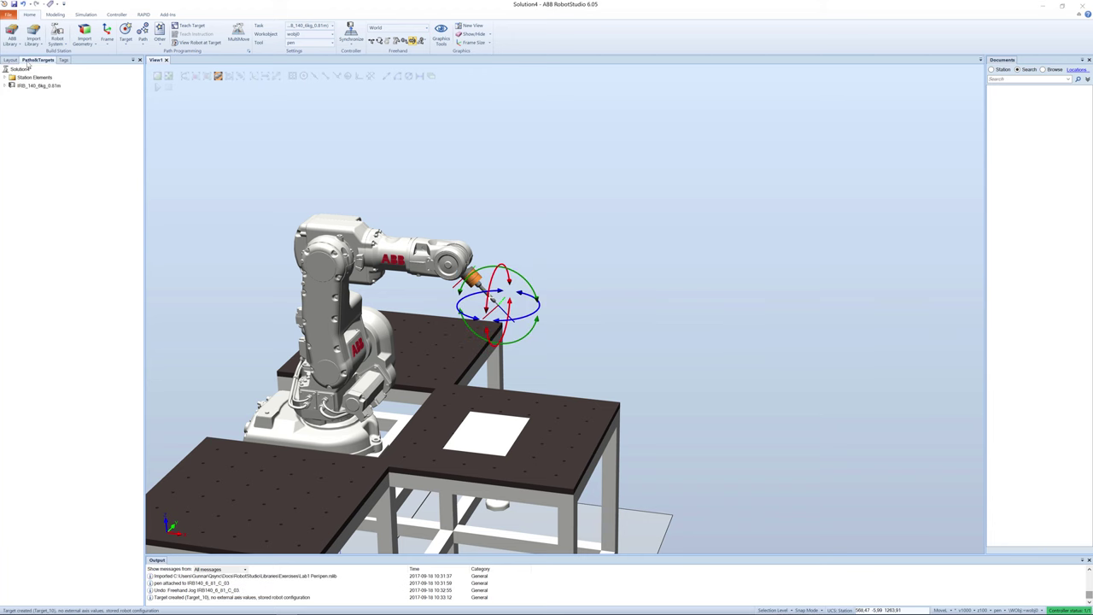
left_click(5, 85)
left_click(11, 94)
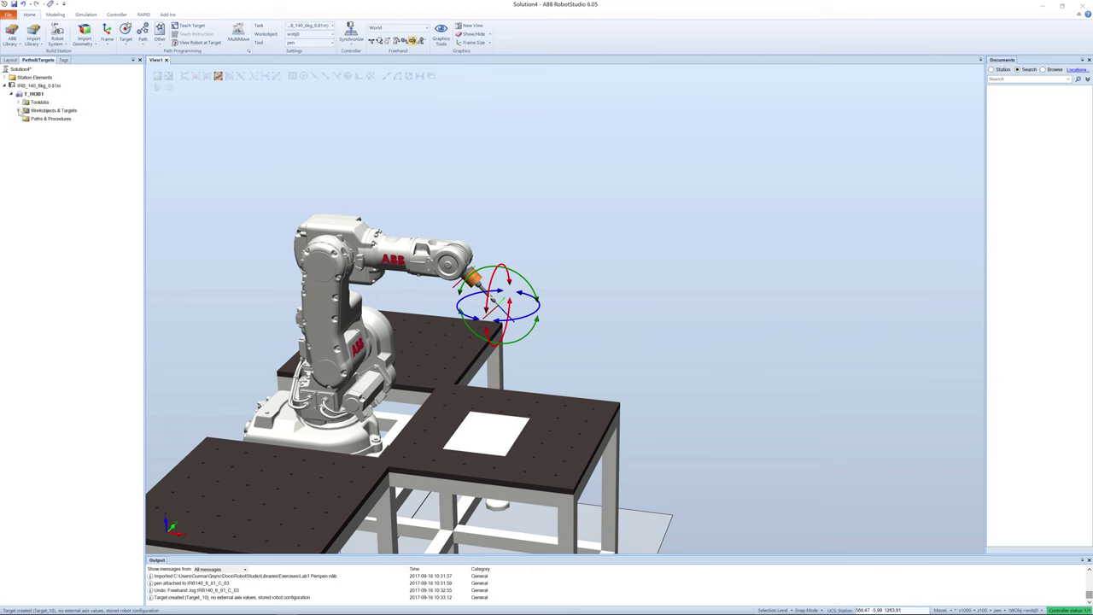
left_click(18, 111)
left_click(25, 119)
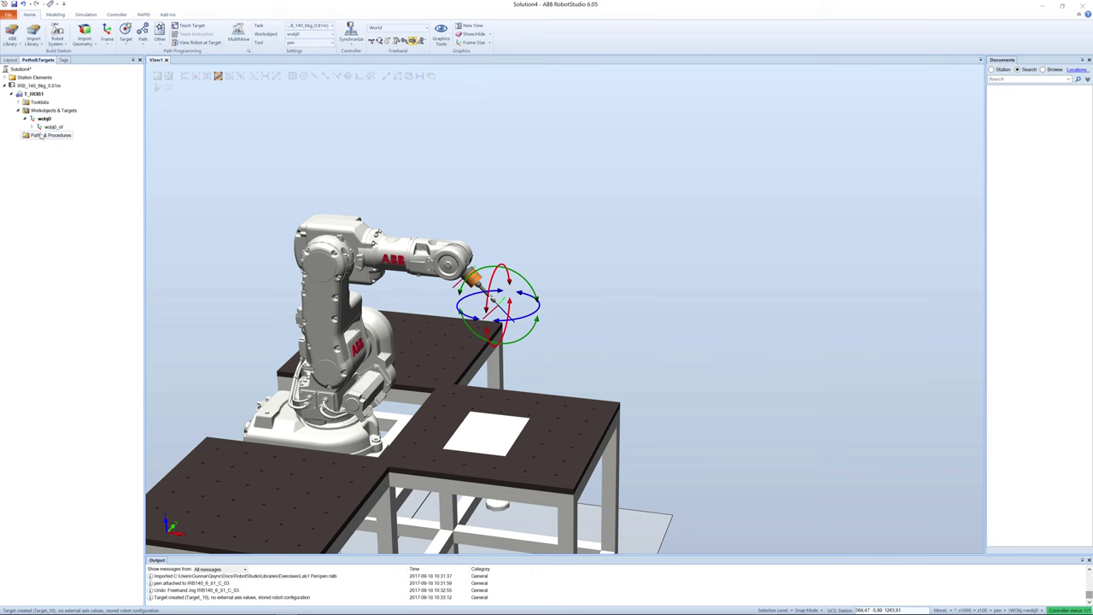
left_click(31, 126)
left_click(49, 135)
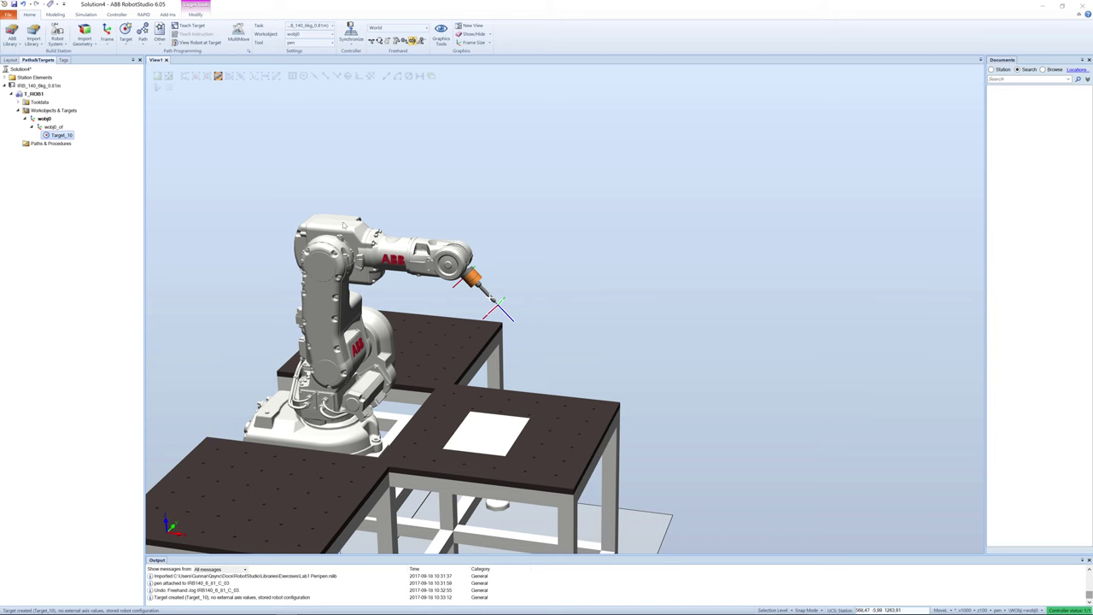
Examine one corner of the paper on the tabletop in a close-up view.
left_click_drag(330, 247, 385, 266, "ctrl+shift")
scroll(384, 267, "up", 5)
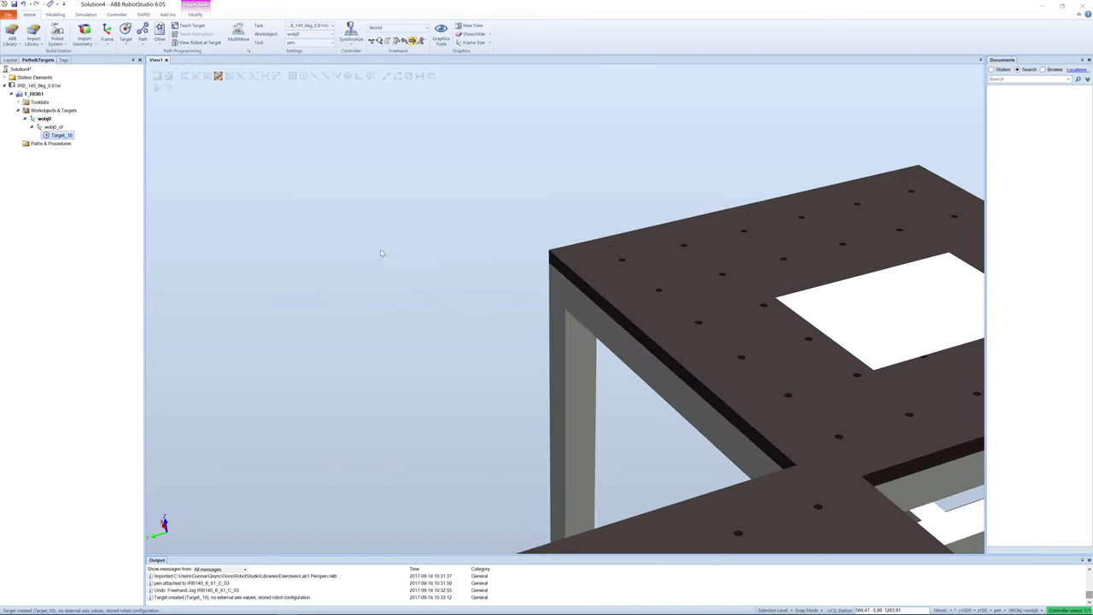
scroll(348, 247, "down", 2)
scroll(343, 256, "up", 3)
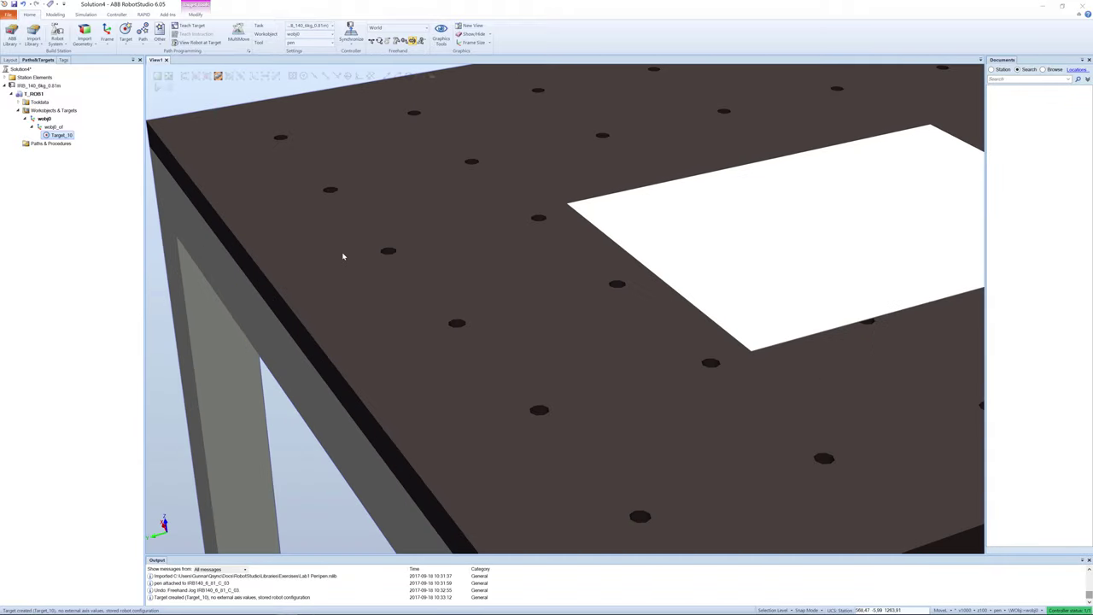
left_click_drag(344, 254, 306, 263, "ctrl+shift")
left_click(306, 263)
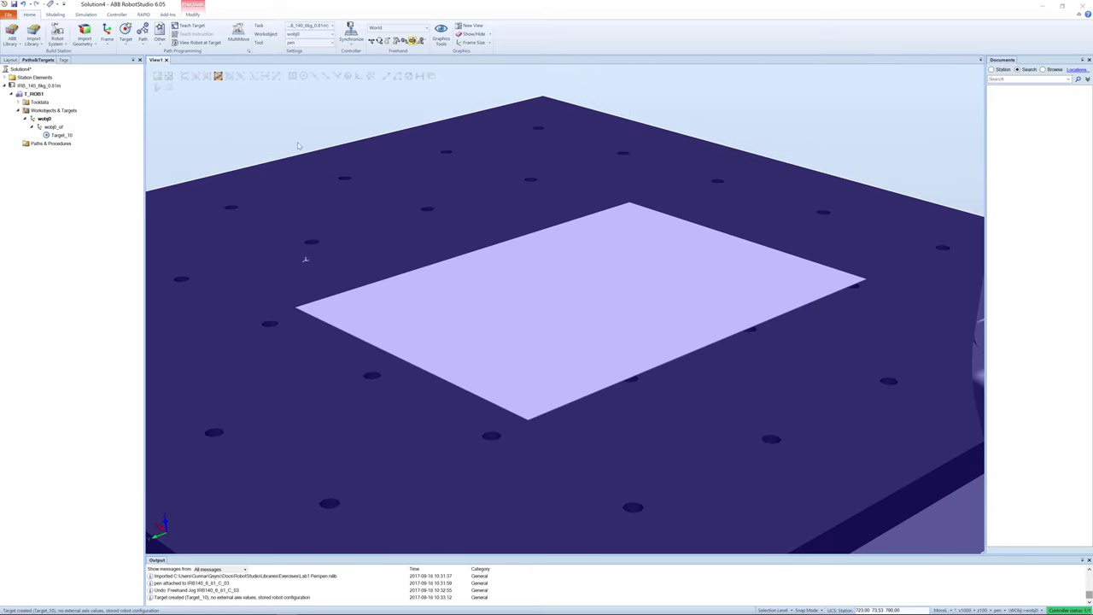
left_click(298, 146)
scroll(458, 318, "up", 2)
left_click_drag(459, 315, 484, 353, "ctrl")
scroll(435, 284, "down", 1)
scroll(436, 287, "up", 3)
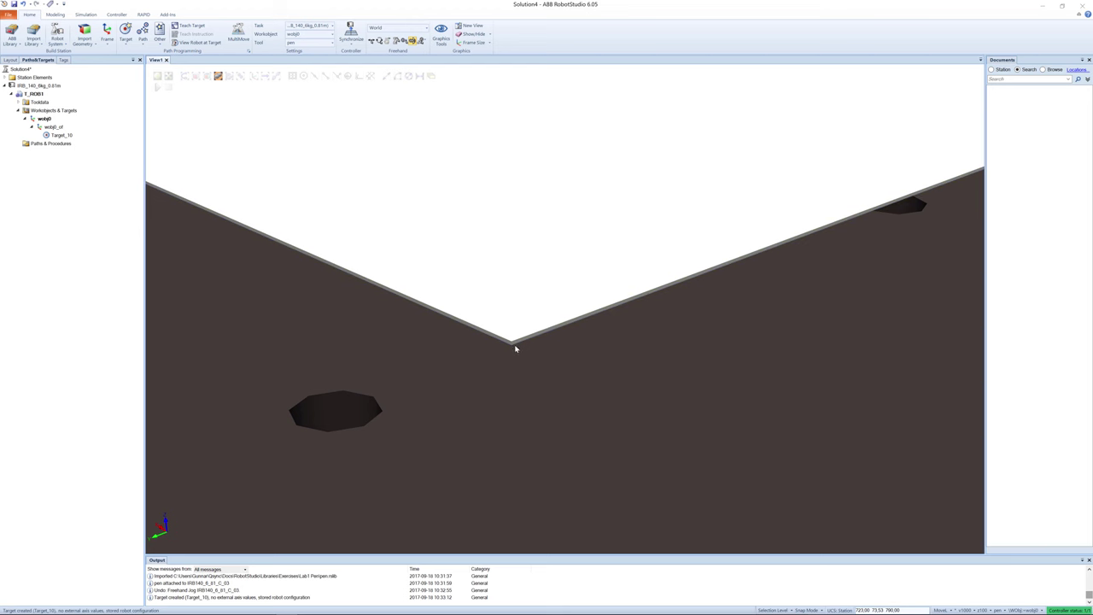
scroll(518, 347, "up", 2)
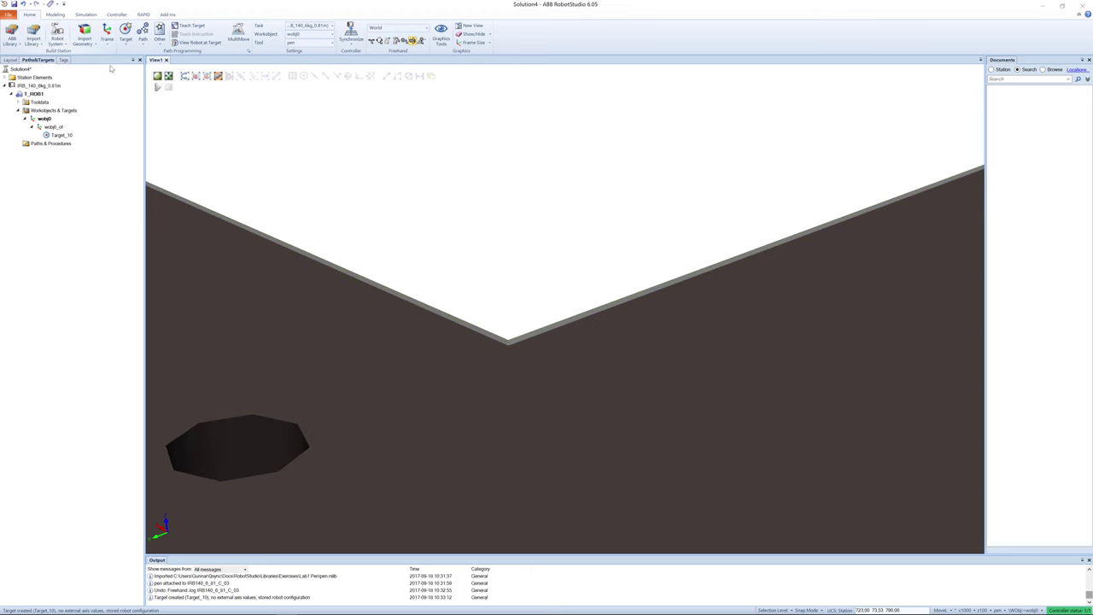
Start creating a new workobject and name it Paper.
left_click(160, 43)
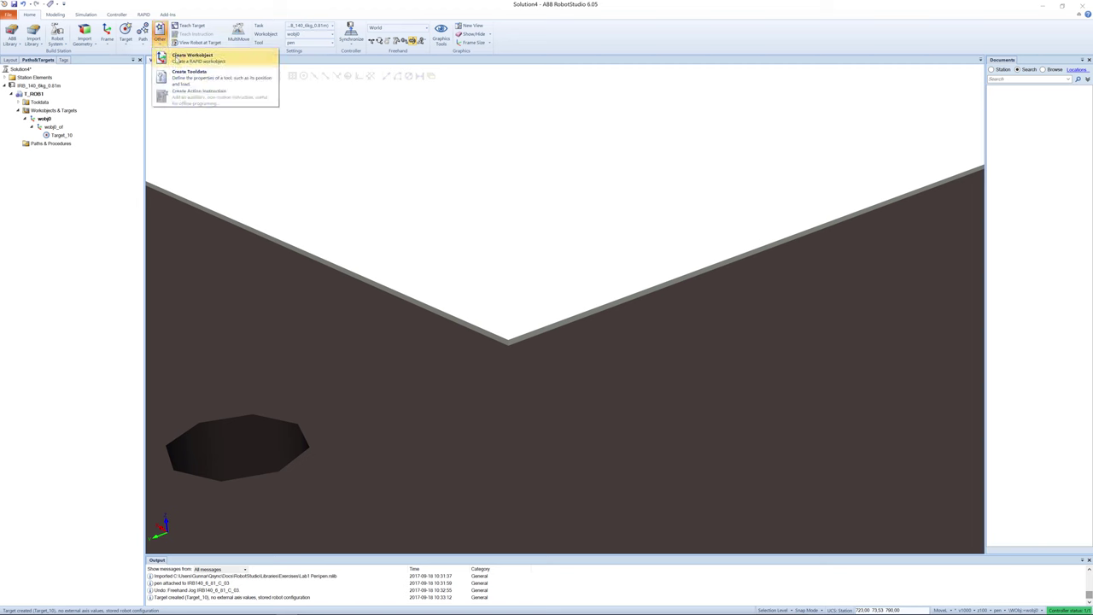
left_click(172, 64)
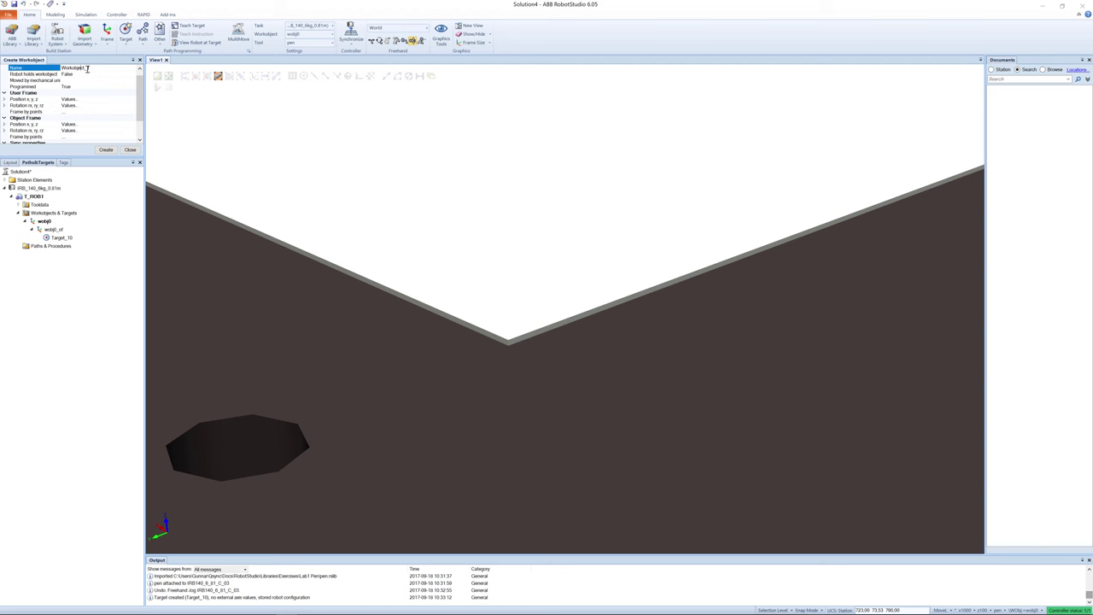
left_click_drag(90, 68, 61, 74)
type("w")
Snap the Paper workobject's user frame to the paper's corner end point at 450, 125, 790 mm and rotate it 180 degrees about X.
left_click(78, 100)
left_click(132, 99)
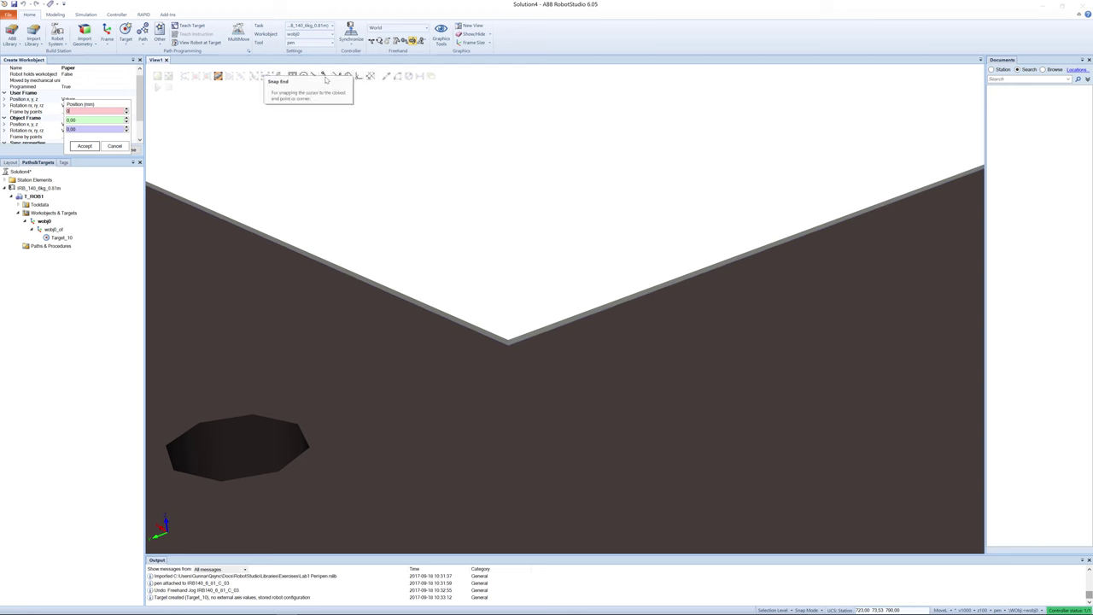
left_click(324, 76)
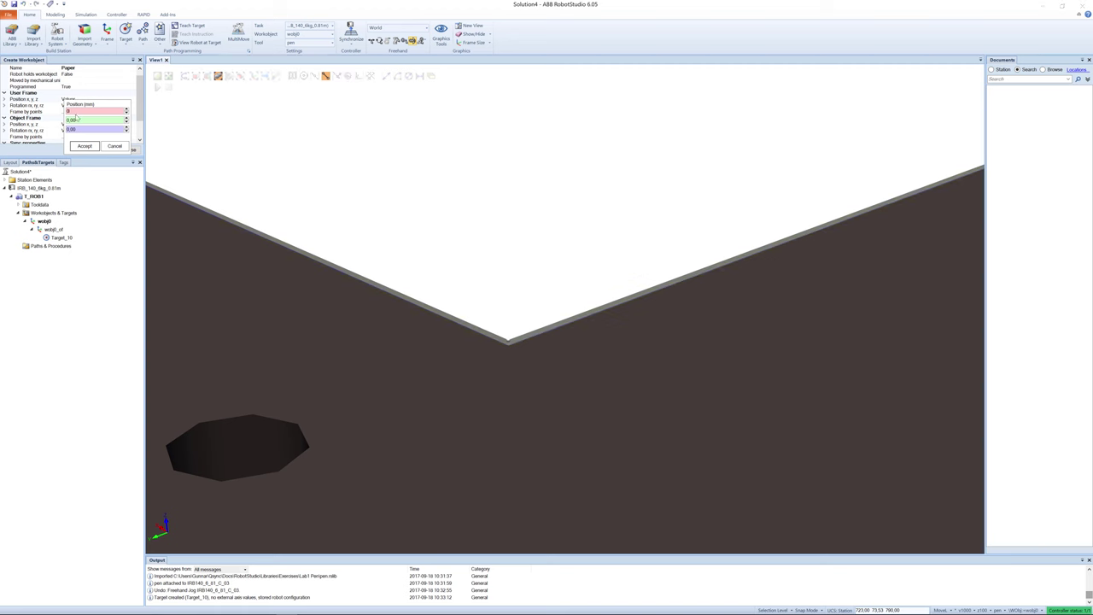
left_click(508, 344)
double_click(85, 112)
left_click(84, 146)
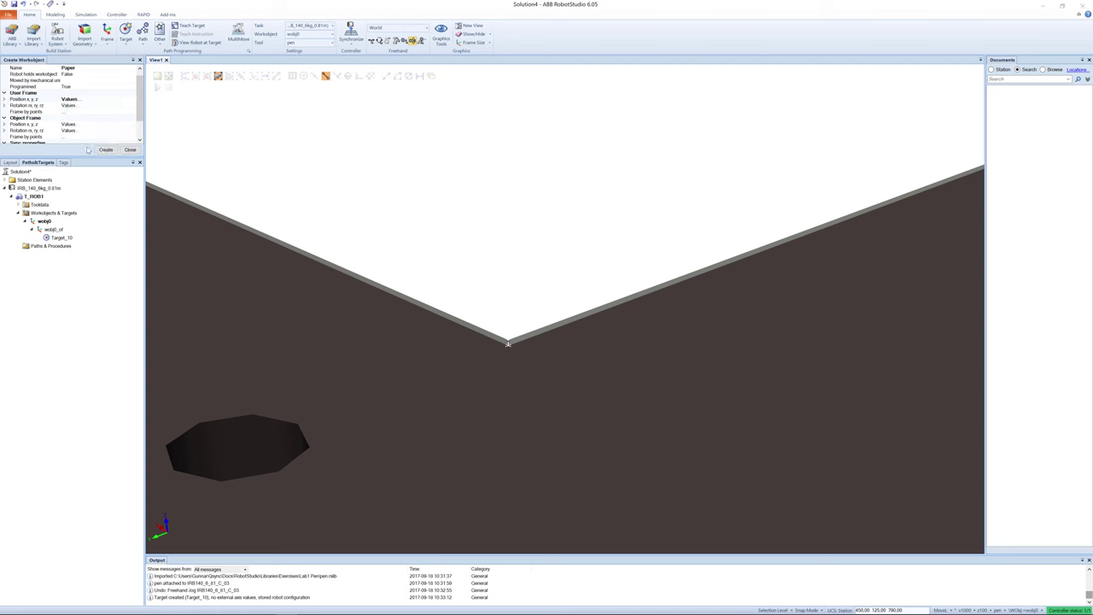
left_click(130, 108)
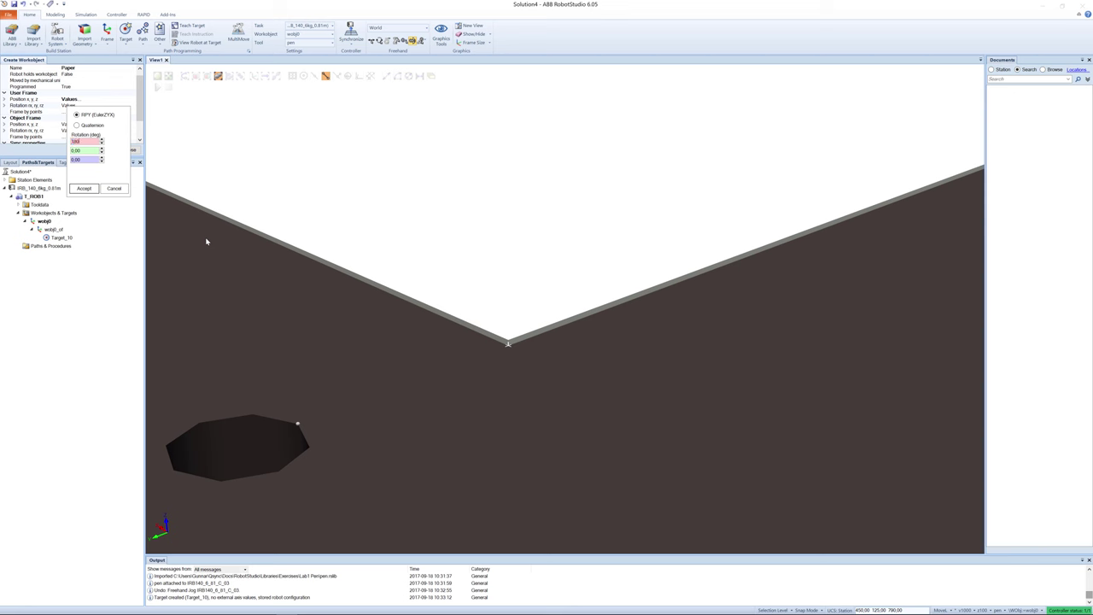
left_click(88, 189)
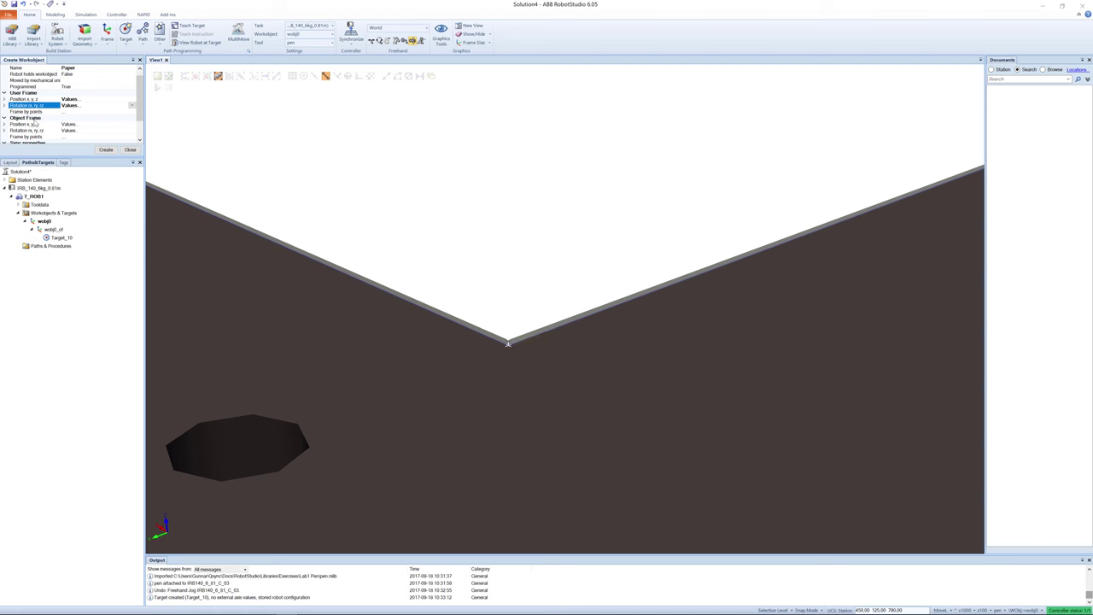
Set the position of the Paper workobject's object frame, entering 0 mm for X.
left_click(71, 125)
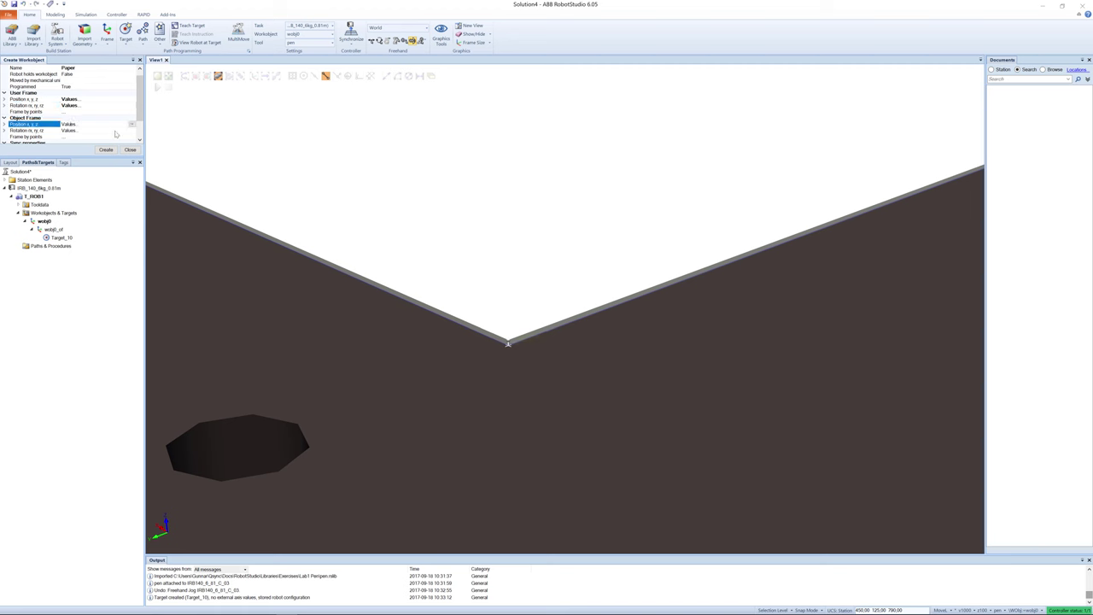
left_click(132, 124)
double_click(80, 134)
type("0")
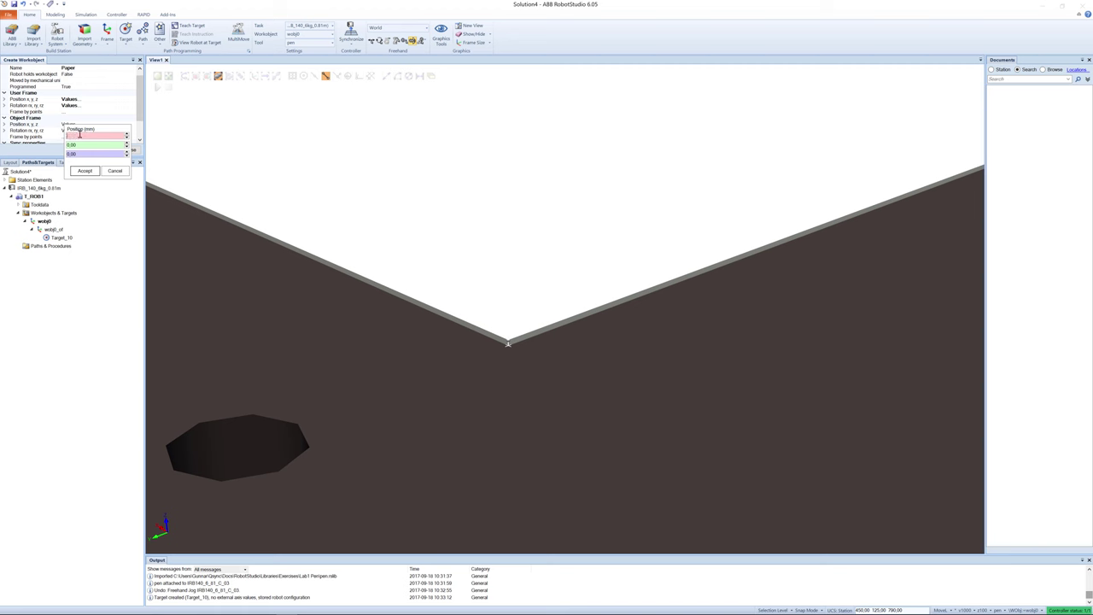
key("Tab")
left_click(85, 171)
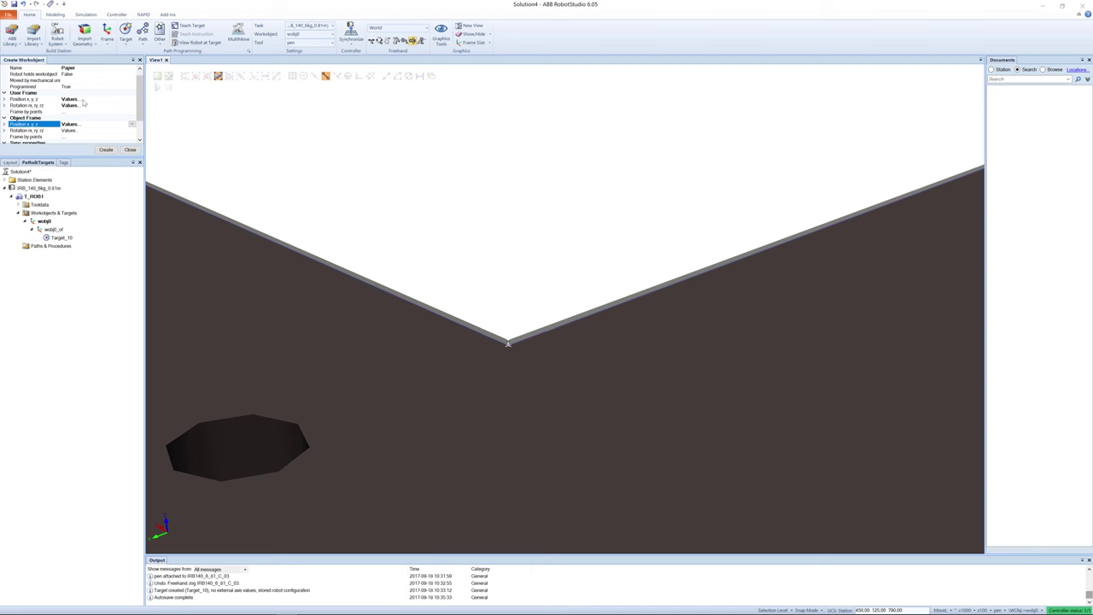
Adjust the Z position of the Paper workobject's user frame and create the workobject.
left_click(85, 100)
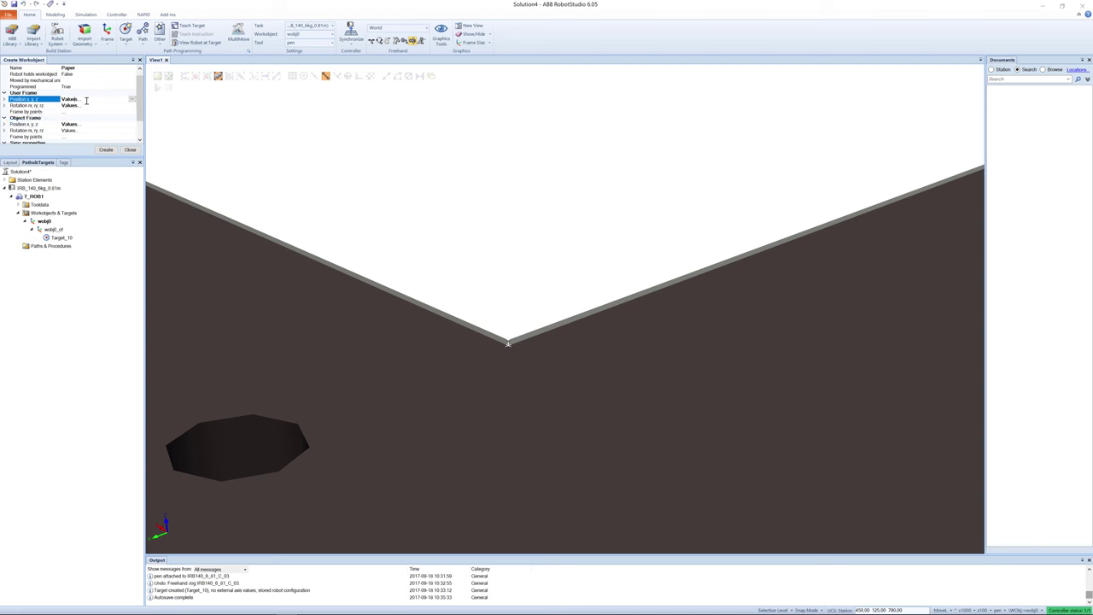
left_click(132, 101)
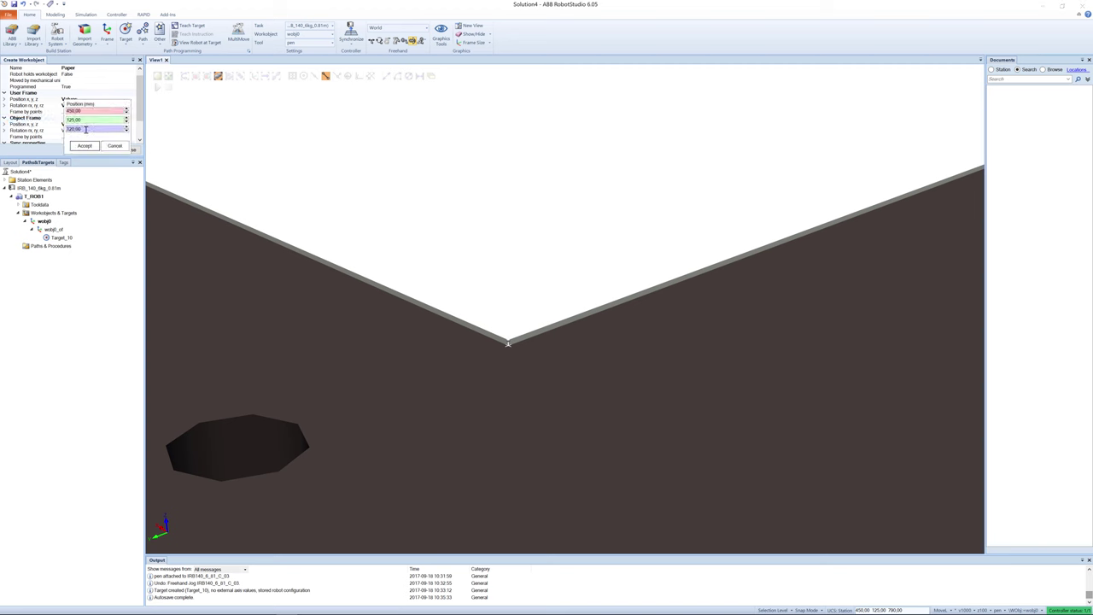
left_click_drag(86, 129, 67, 129)
type("5")
left_click(84, 146)
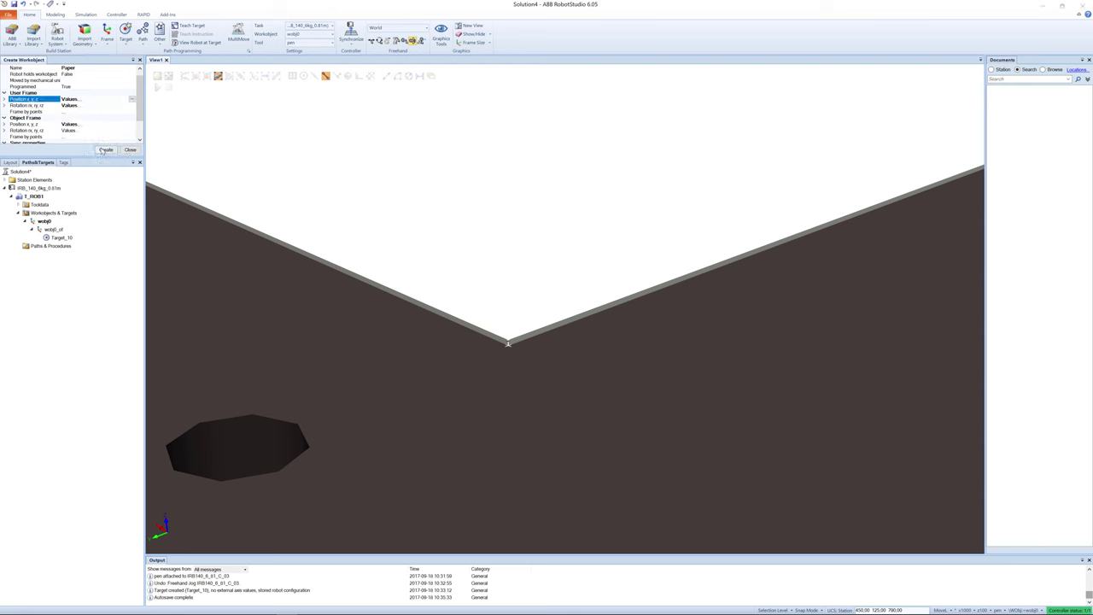
left_click(105, 149)
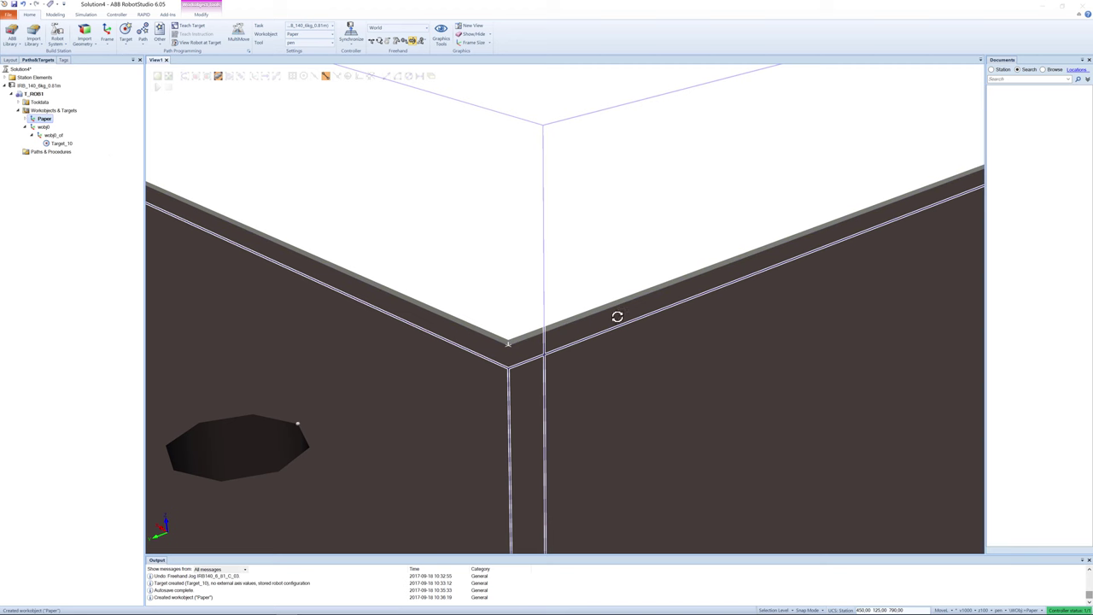
Examine the placement of the new Paper workobject's frames at the paper's corner, up close and in the wider station.
mouse_move(616, 317)
left_mouse_down("ctrl+shift")
mouse_move(626, 307)
mouse_move(598, 318)
left_mouse_up("ctrl+shift")
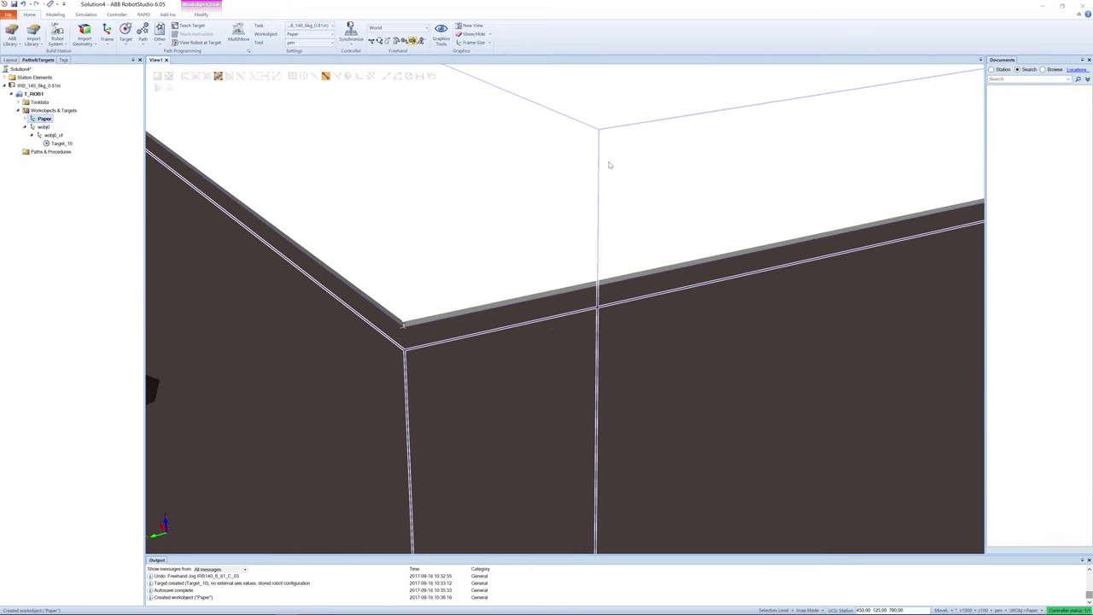
scroll(627, 193, "down", 10)
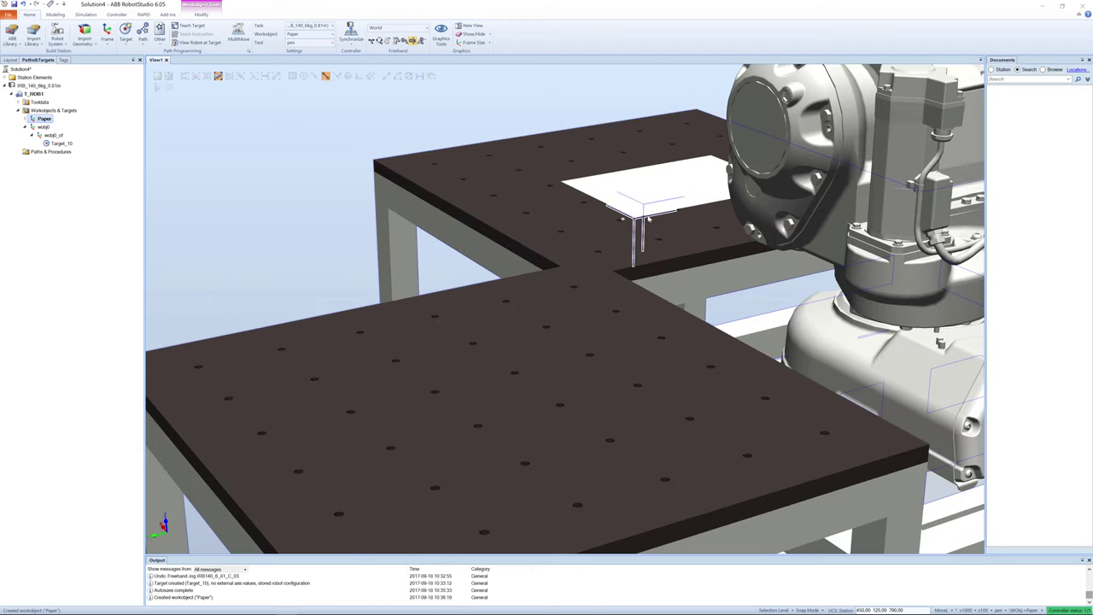
left_click_drag(647, 219, 630, 236, "ctrl+shift")
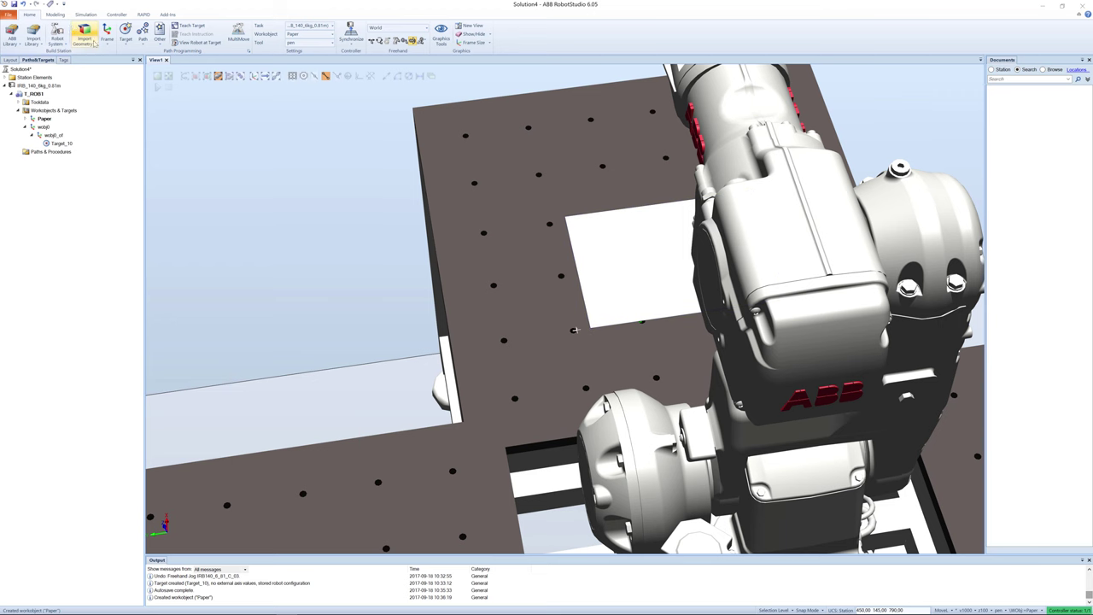
left_click(126, 39)
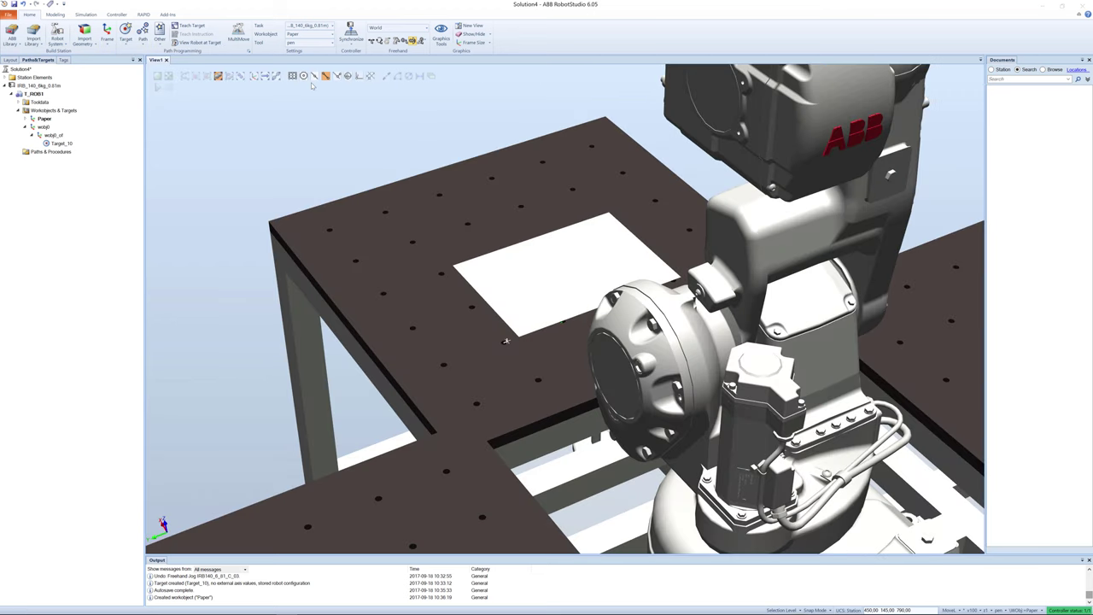